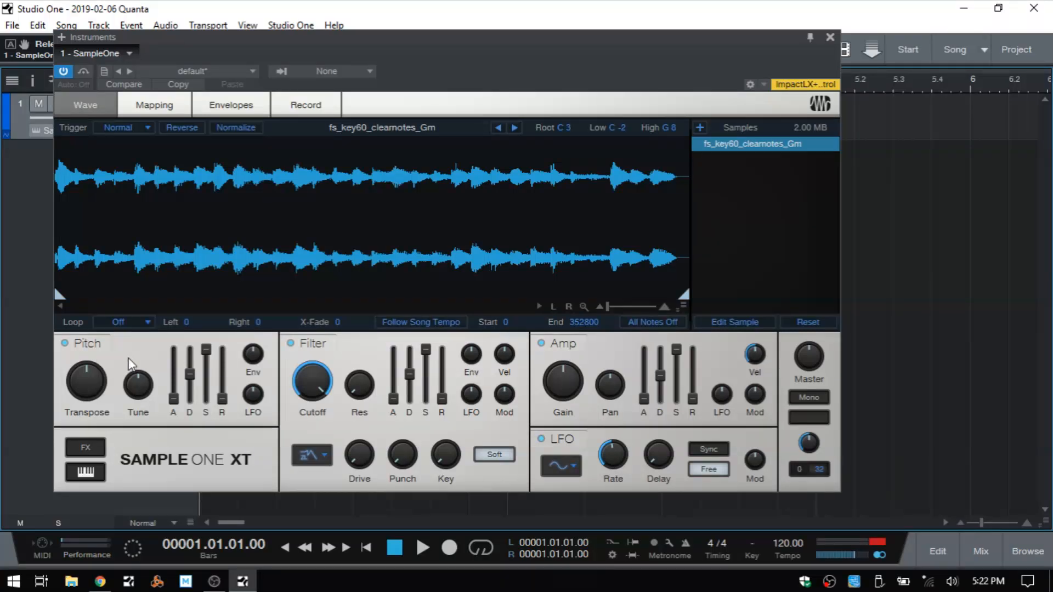
# Try the Pitch Transpose control at -28 and at a setting above zero.
pyautogui.moveTo(81, 381)
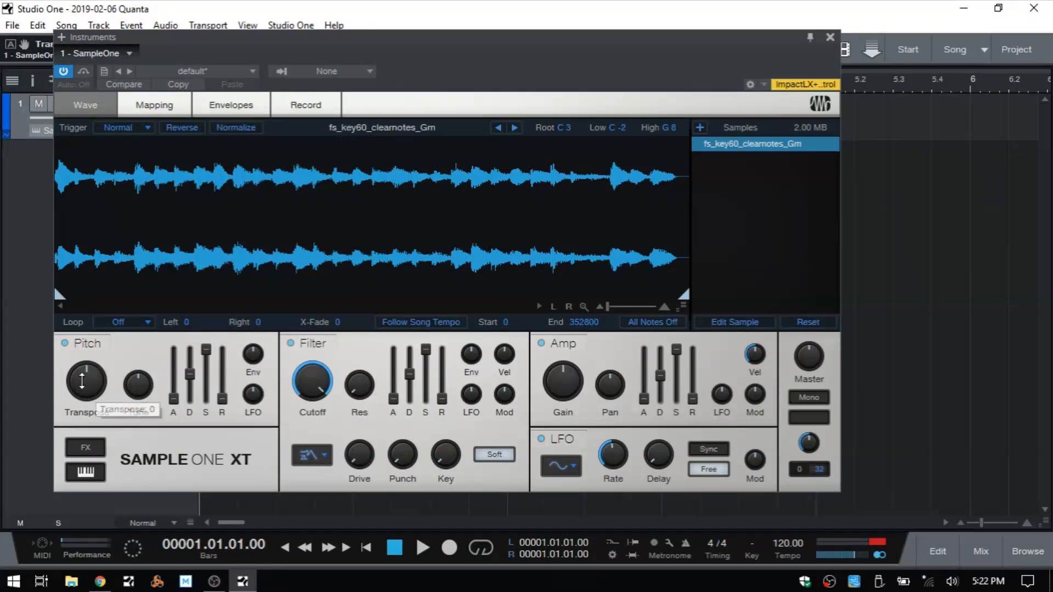
pyautogui.moveTo(82, 381)
pyautogui.mouseDown()
pyautogui.moveTo(86, 258)
pyautogui.moveTo(89, 503)
pyautogui.moveTo(86, 376)
pyautogui.moveTo(86, 387)
pyautogui.mouseUp()
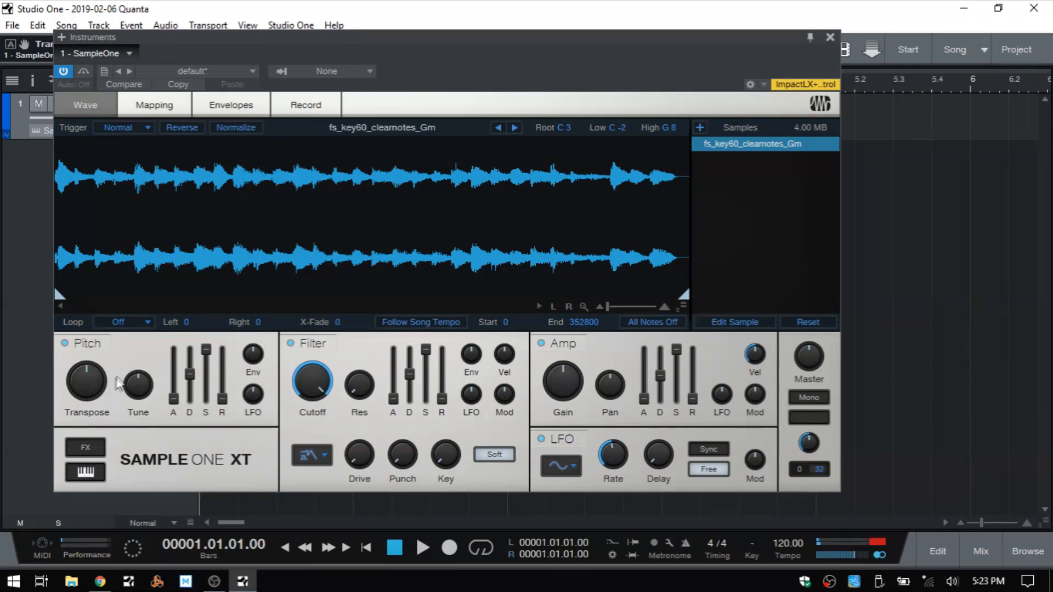
pyautogui.moveTo(87, 374); pyautogui.dragTo(83, 418)
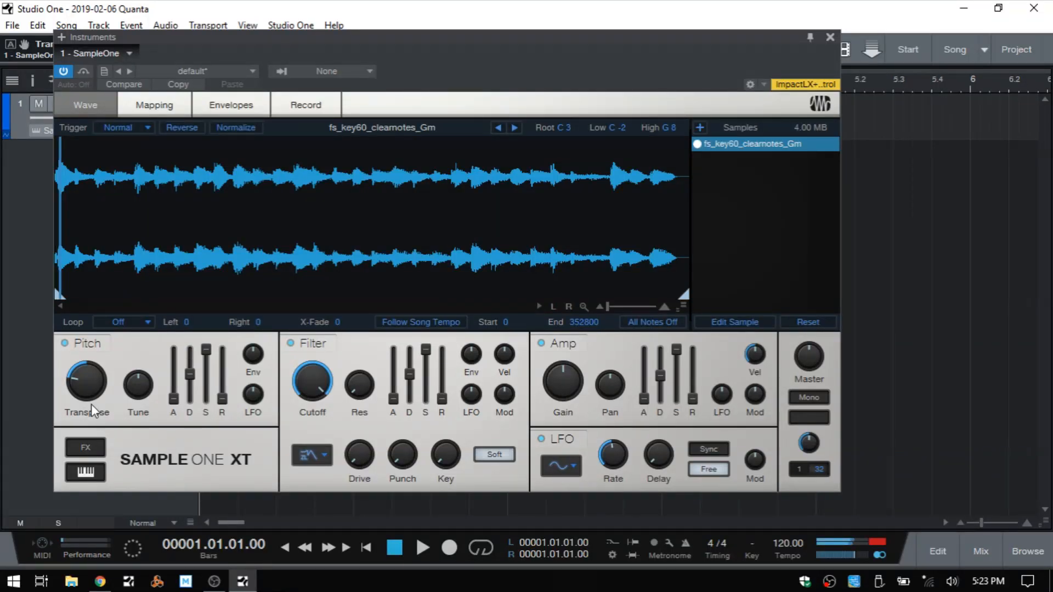
pyautogui.moveTo(92, 397)
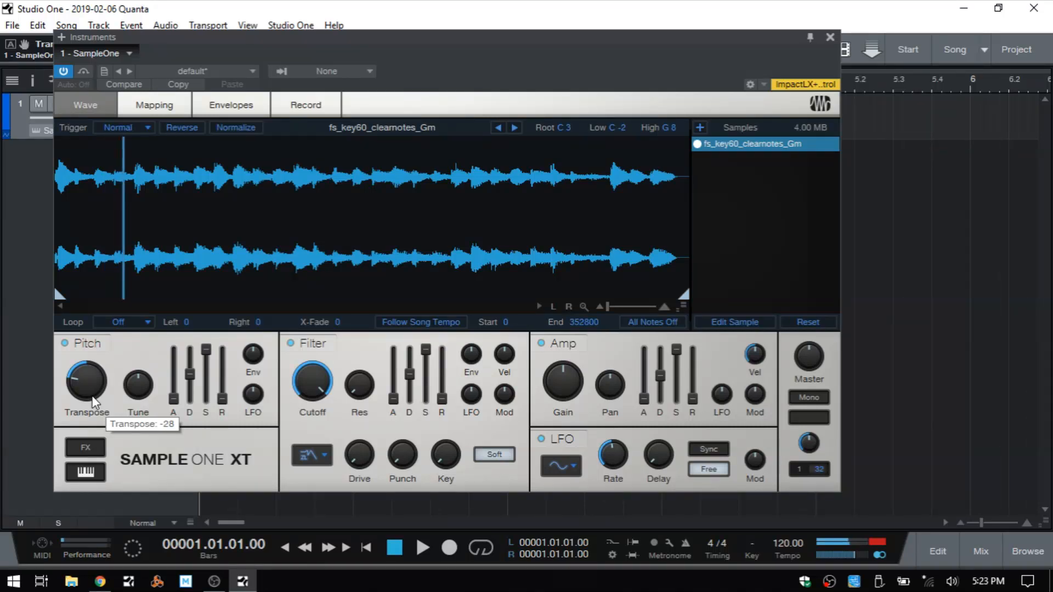
pyautogui.moveTo(88, 384); pyautogui.dragTo(93, 321)
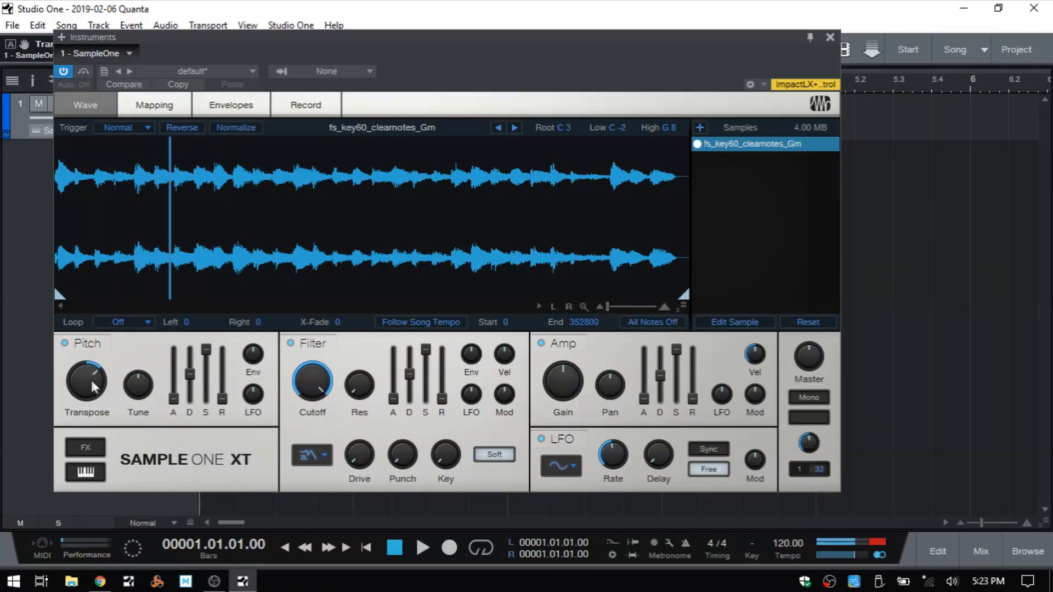
pyautogui.moveTo(90, 379)
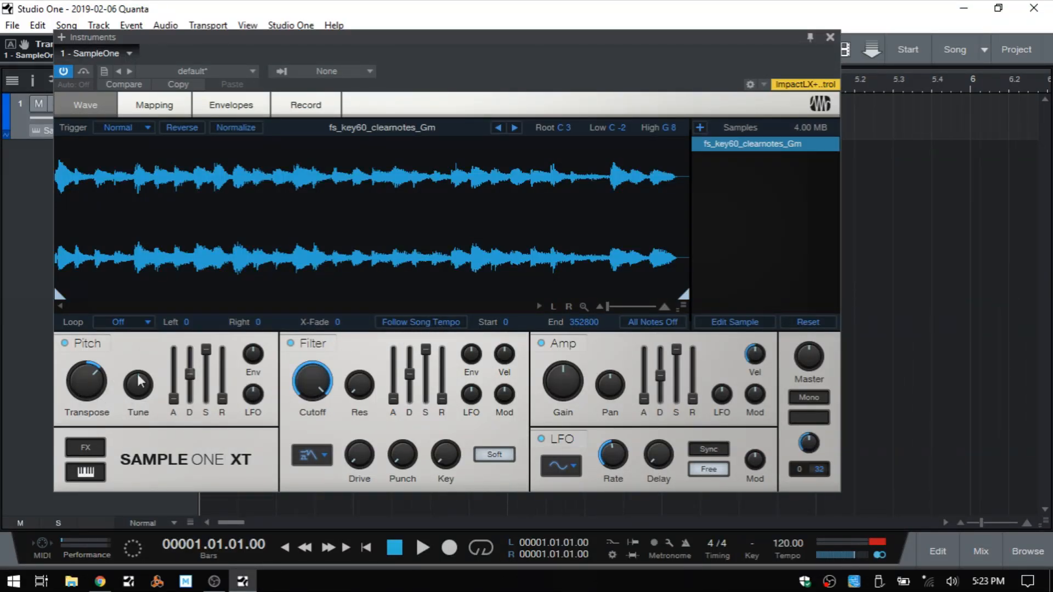
# Turn on Follow Song Tempo for the sample and lower its Pitch Transpose below zero.
pyautogui.click(418, 325)
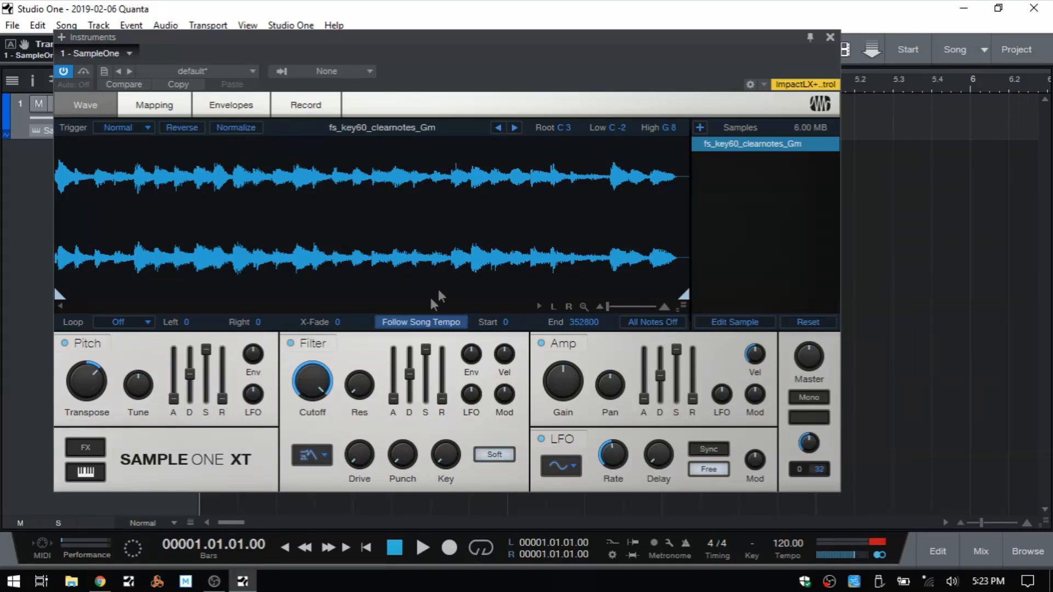
pyautogui.moveTo(88, 381); pyautogui.dragTo(78, 434)
pyautogui.moveTo(90, 399)
# Lower the Pitch Tune control and reset it to its default.
pyautogui.moveTo(136, 385); pyautogui.dragTo(124, 437)
pyautogui.doubleClick(145, 391)
# Set the pitch envelope amount to a negative value and lengthen the pitch envelope's attack to roughly two-thirds of its range.
pyautogui.moveTo(250, 351)
pyautogui.moveTo(253, 354); pyautogui.dragTo(265, 378)
pyautogui.moveTo(252, 353); pyautogui.dragTo(249, 386)
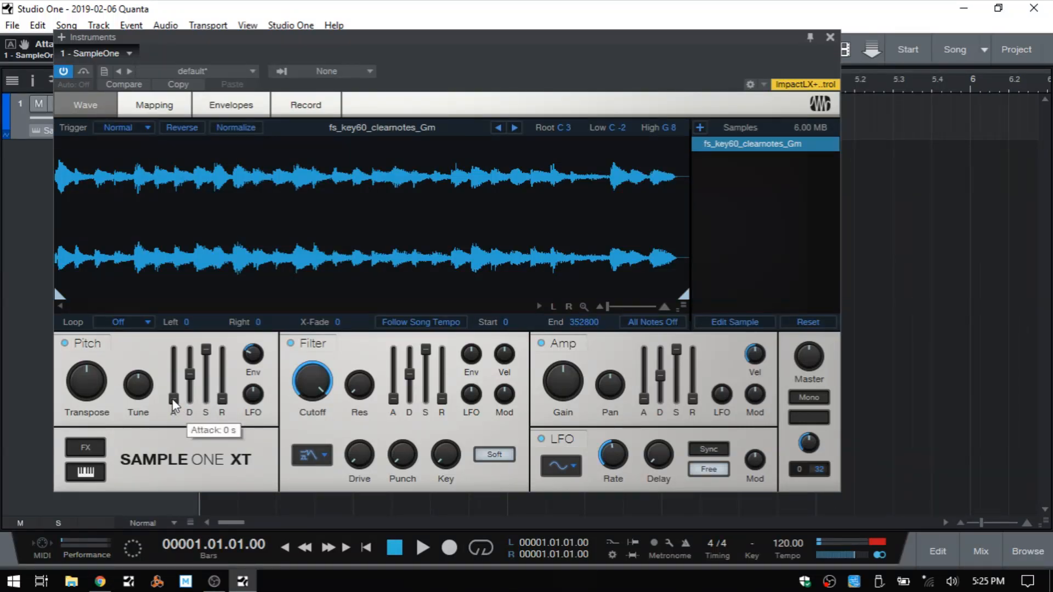
pyautogui.moveTo(173, 405); pyautogui.dragTo(170, 295)
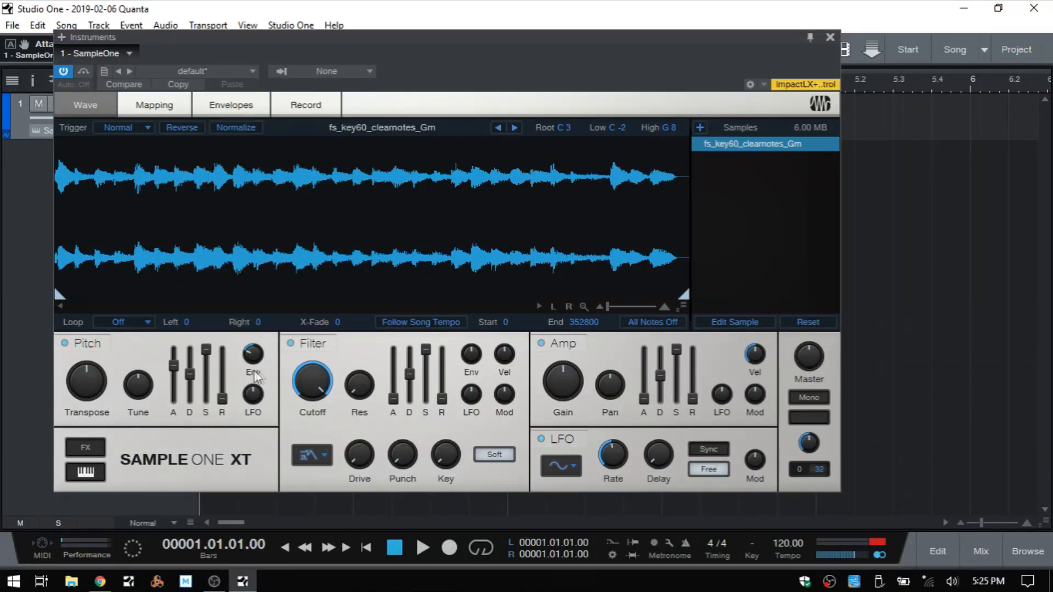
pyautogui.moveTo(244, 362)
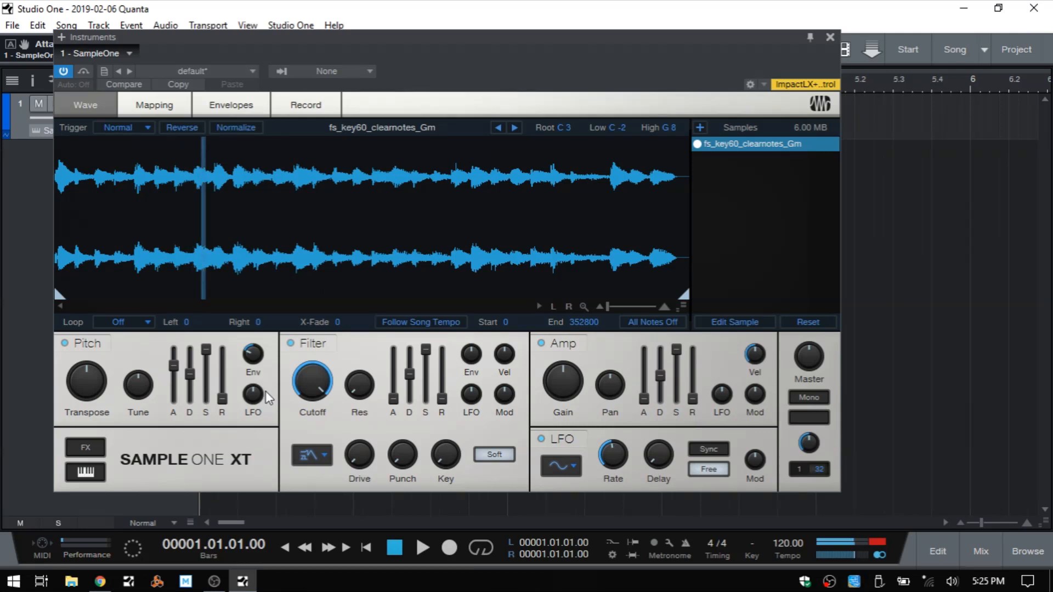
pyautogui.moveTo(266, 392)
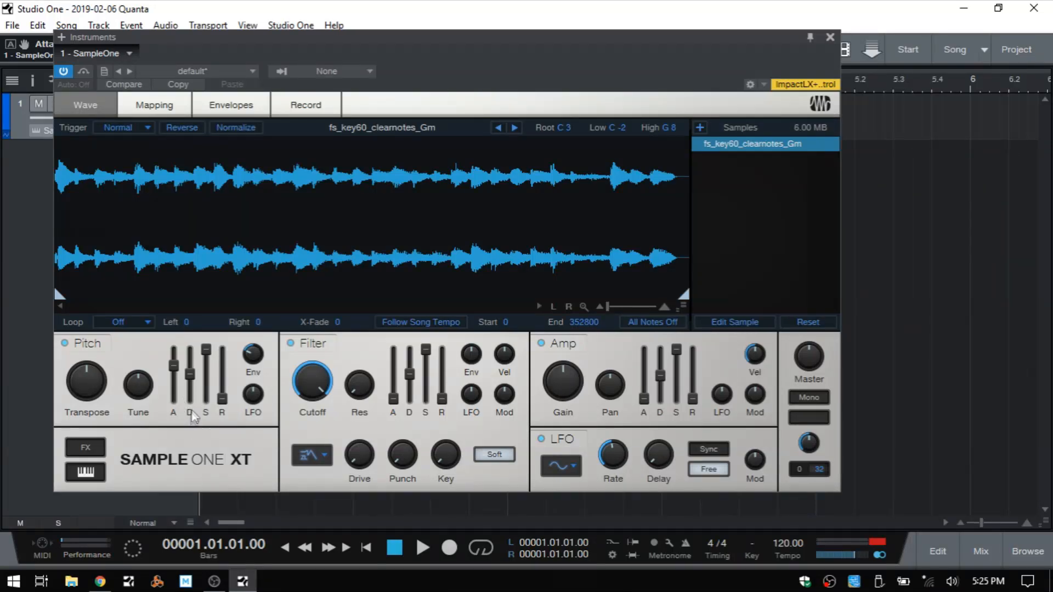
# Lower the pitch envelope's sustain to minimum and lengthen its decay slightly.
pyautogui.moveTo(195, 376)
pyautogui.moveTo(206, 355)
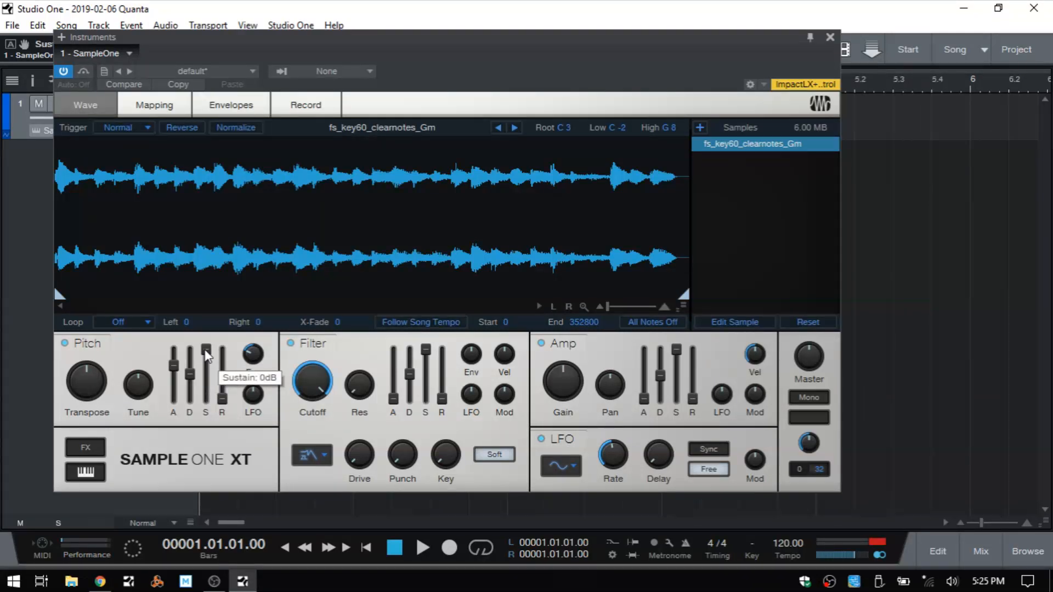
pyautogui.moveTo(206, 355); pyautogui.dragTo(217, 335)
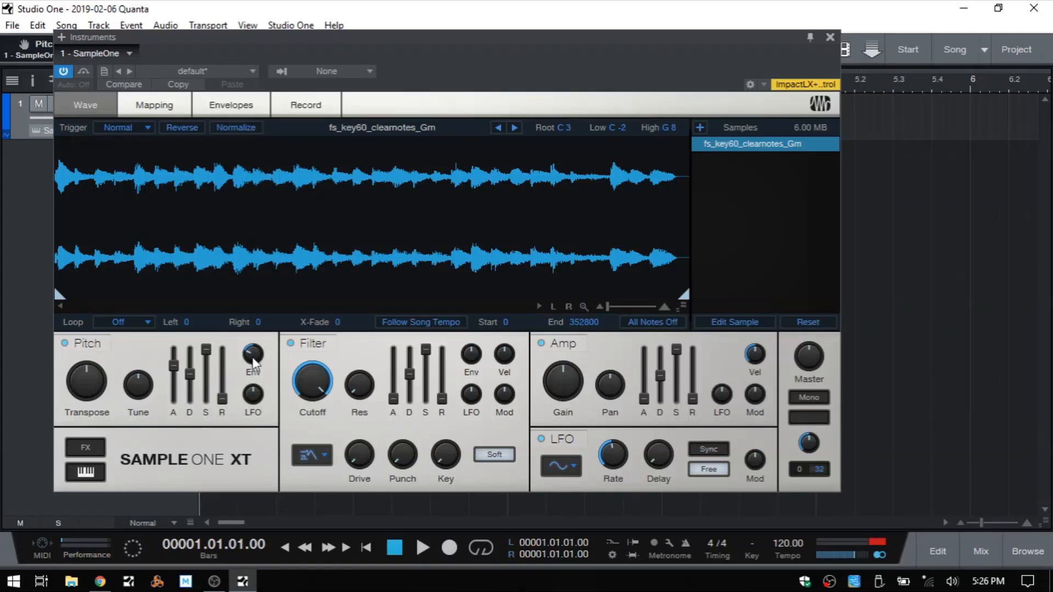
pyautogui.moveTo(197, 451); pyautogui.dragTo(190, 529)
pyautogui.moveTo(206, 408)
pyautogui.moveTo(192, 379)
pyautogui.moveTo(191, 375); pyautogui.dragTo(192, 352)
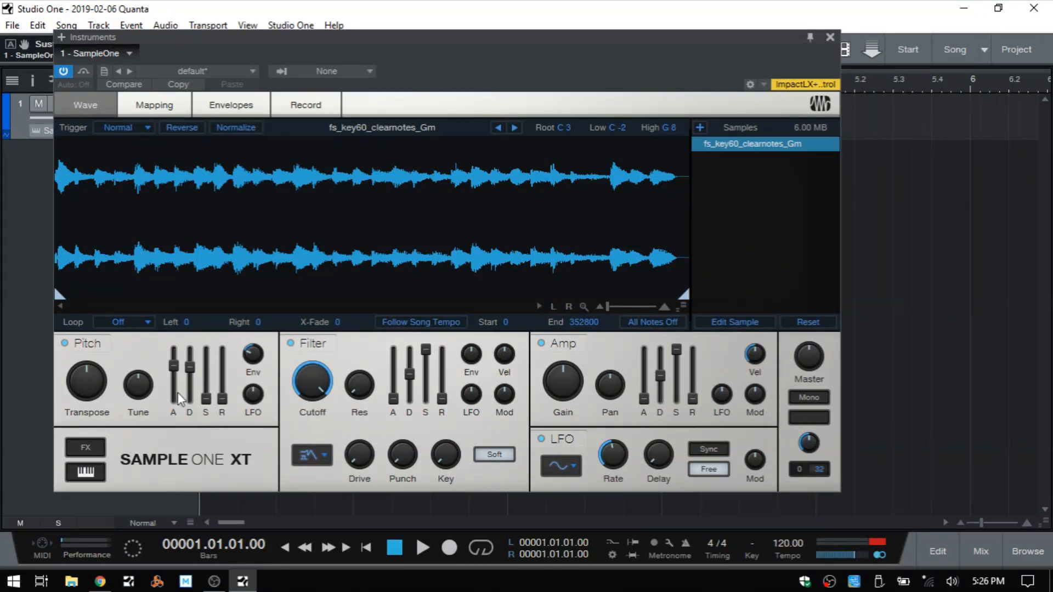
pyautogui.moveTo(174, 371)
pyautogui.moveTo(248, 357)
pyautogui.moveTo(193, 373); pyautogui.dragTo(190, 363)
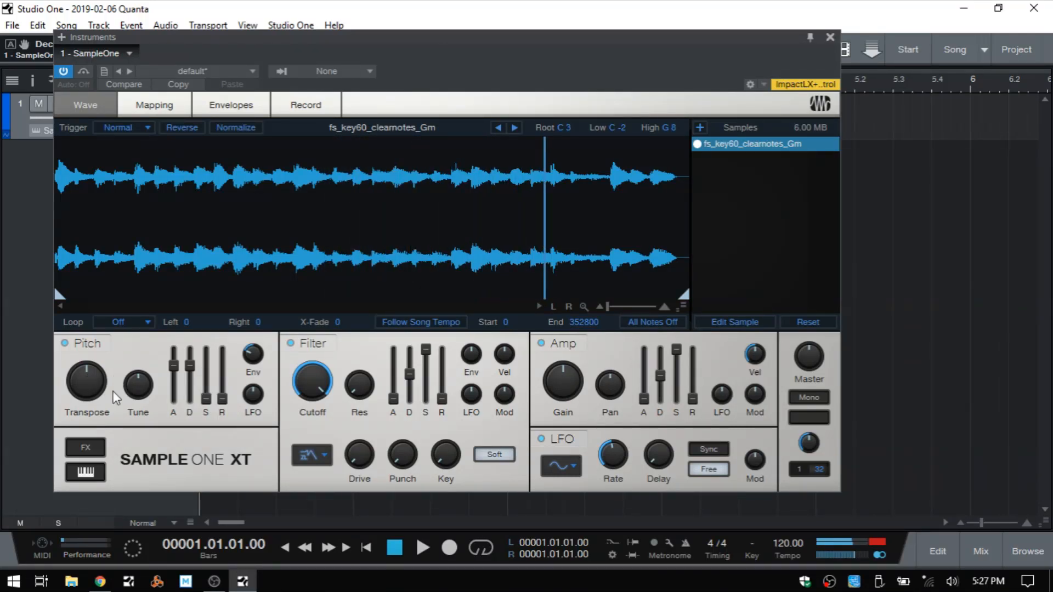
# Raise the pitch envelope's sustain and decay to maximum, and return the sustain to minimum.
pyautogui.moveTo(206, 403); pyautogui.dragTo(201, 203)
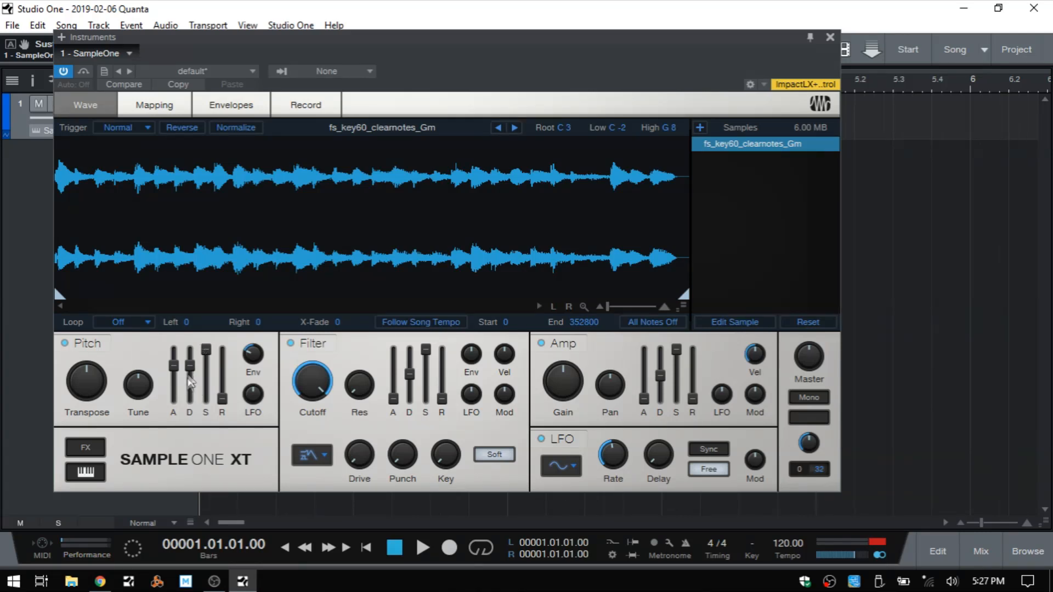
pyautogui.moveTo(189, 378)
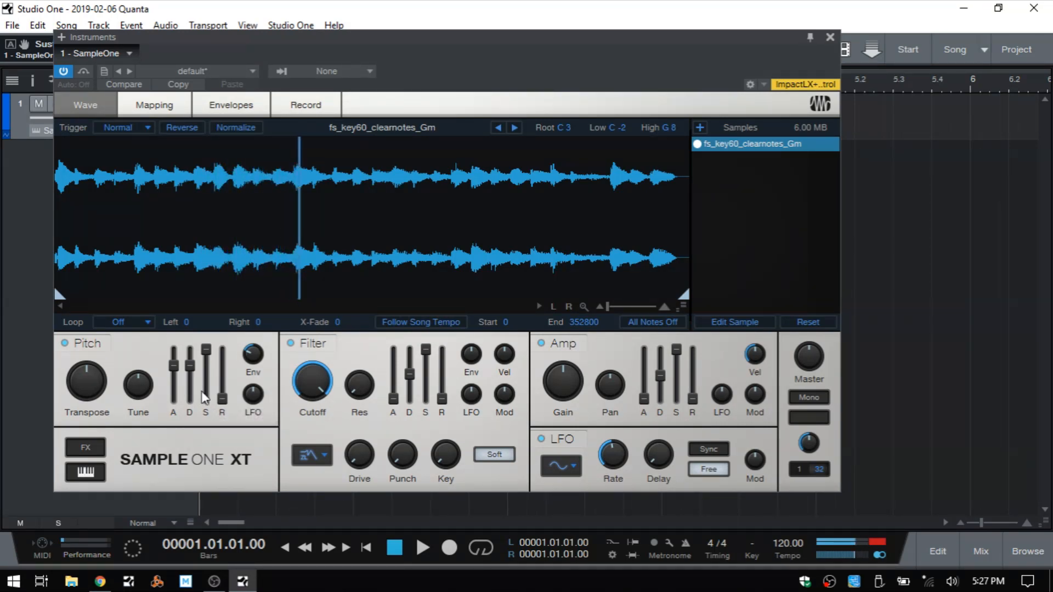
pyautogui.moveTo(192, 368); pyautogui.dragTo(189, 283)
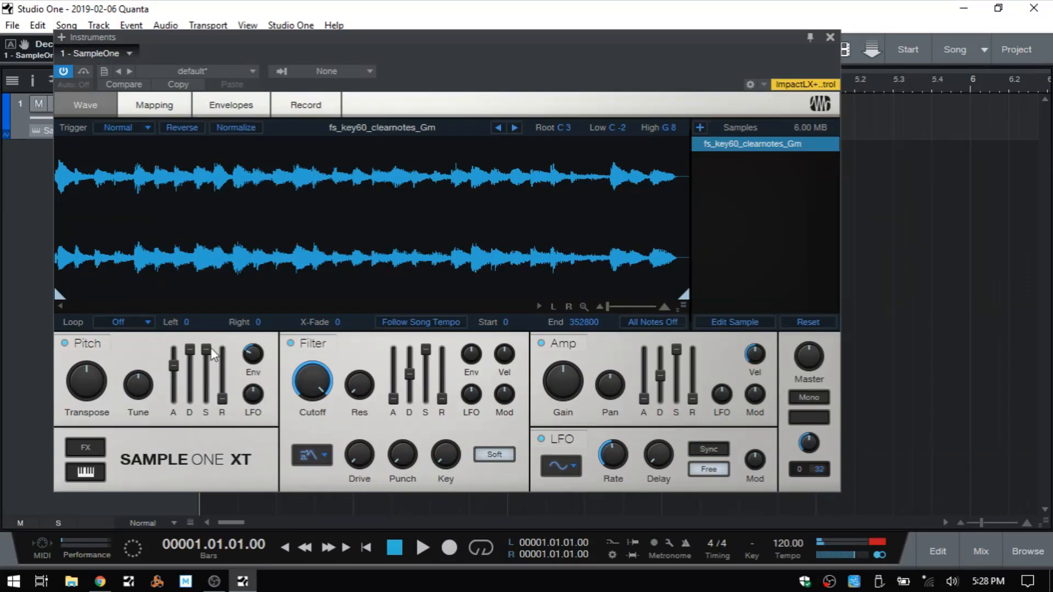
pyautogui.moveTo(208, 358); pyautogui.dragTo(203, 559)
# Zero the pitch envelope amount and set the pitch LFO amount to a negative value.
pyautogui.moveTo(253, 406)
pyautogui.moveTo(253, 396); pyautogui.dragTo(246, 475)
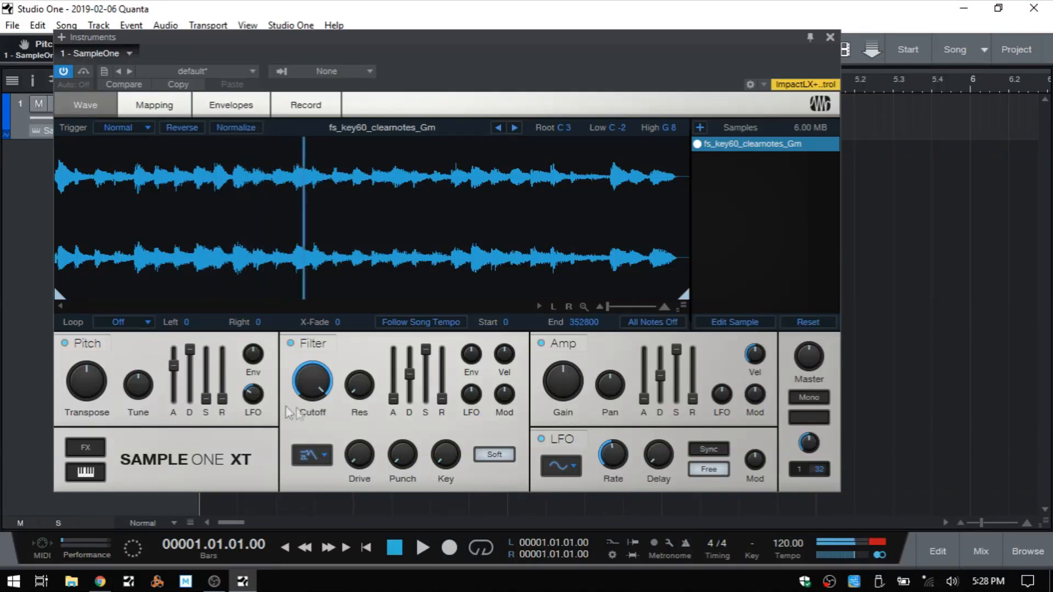
pyautogui.moveTo(256, 395)
pyautogui.mouseDown()
pyautogui.moveTo(254, 383)
pyautogui.moveTo(250, 443)
pyautogui.moveTo(257, 393)
pyautogui.mouseUp()
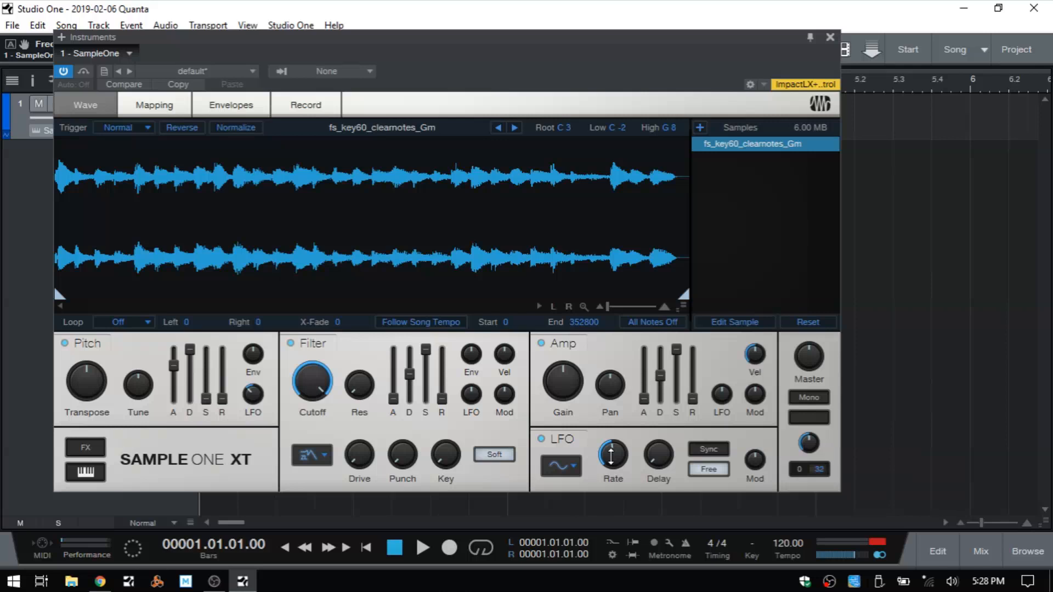
# Set the LFO rate to 3.99 Hz.
pyautogui.moveTo(610, 457)
pyautogui.moveTo(610, 458); pyautogui.dragTo(609, 457)
pyautogui.moveTo(622, 473)
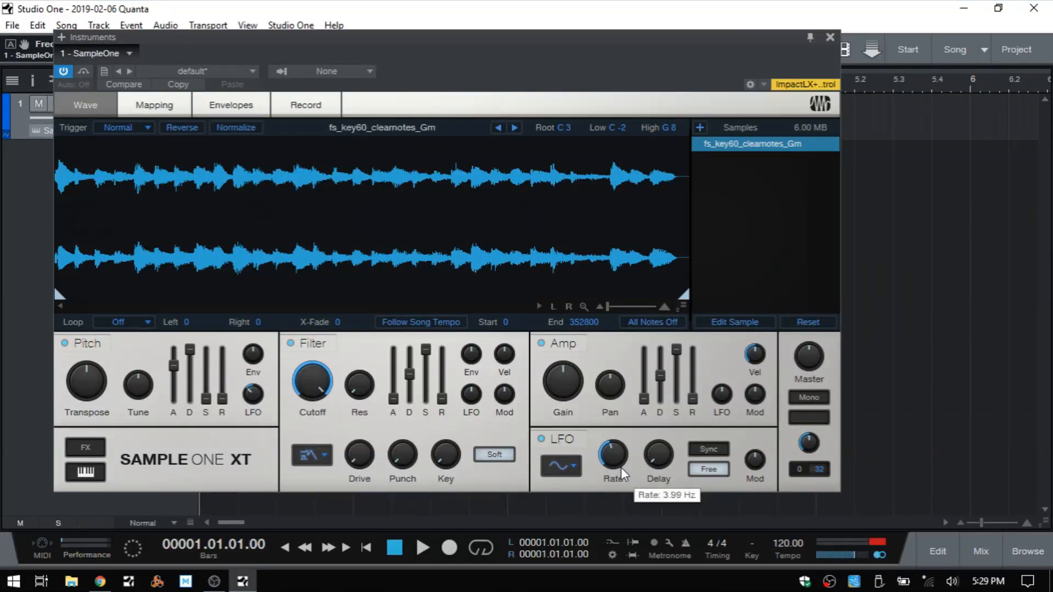
# Change the LFO waveform to Saw and slow the rate to 0.15 Hz, adjusting it to about 0.40 Hz.
pyautogui.click(564, 465)
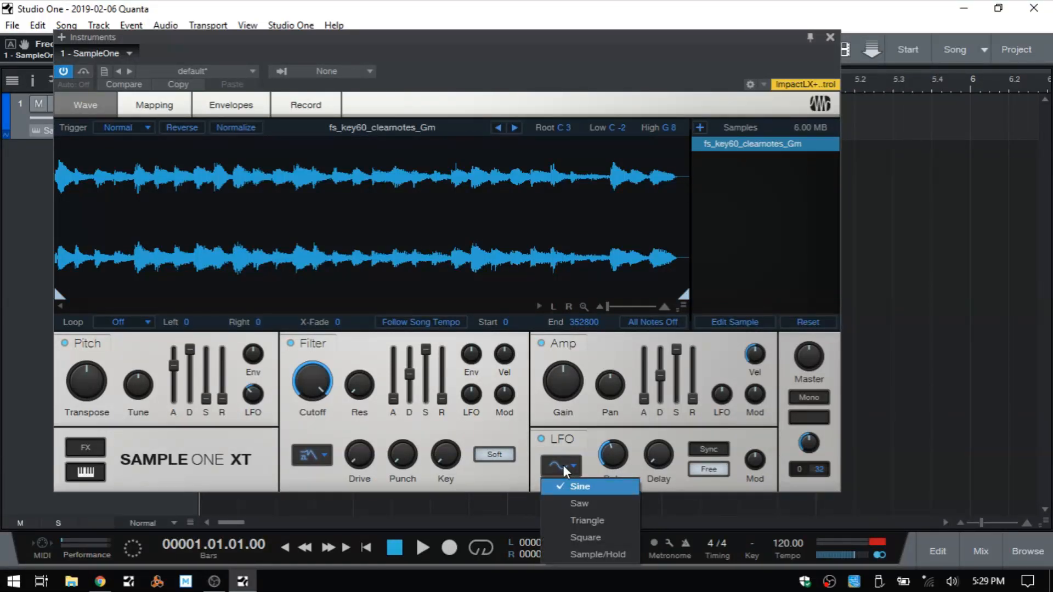
pyautogui.click(597, 504)
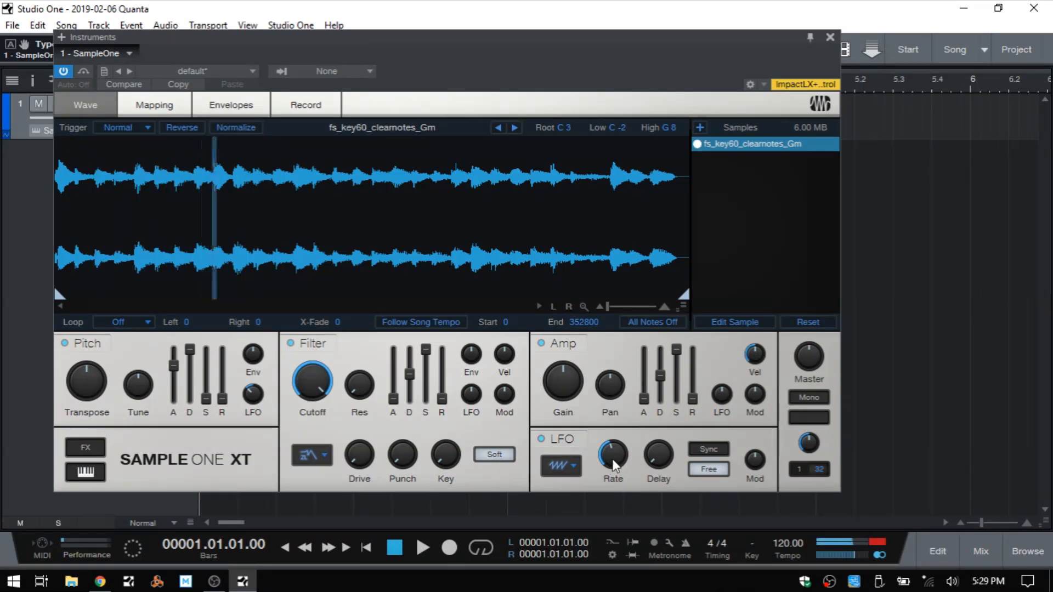
pyautogui.moveTo(613, 458); pyautogui.dragTo(610, 493)
pyautogui.moveTo(612, 454)
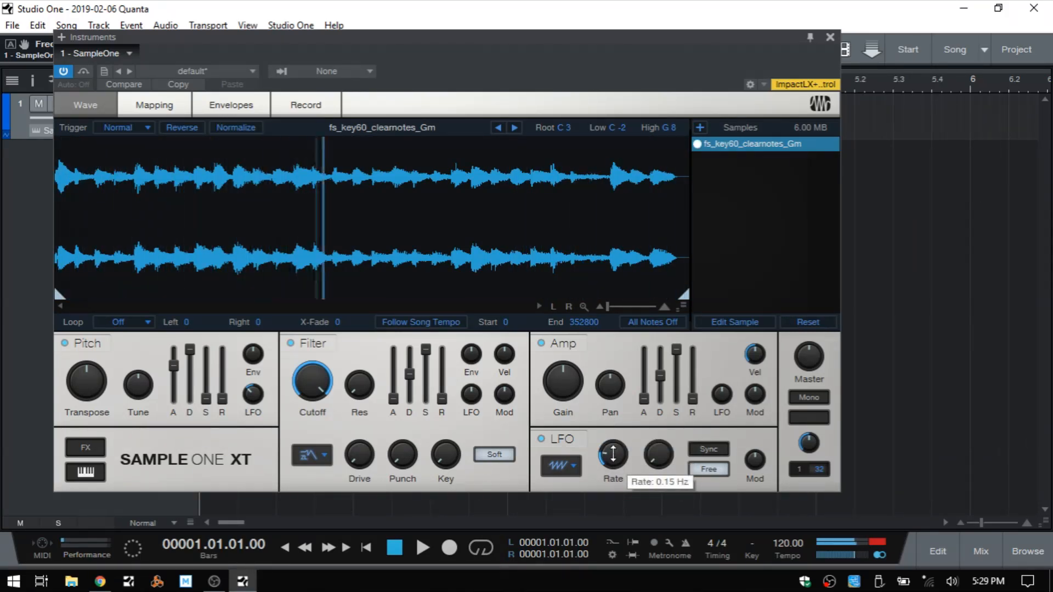
pyautogui.moveTo(613, 453)
pyautogui.mouseDown()
pyautogui.moveTo(614, 401)
pyautogui.moveTo(613, 448)
pyautogui.mouseUp()
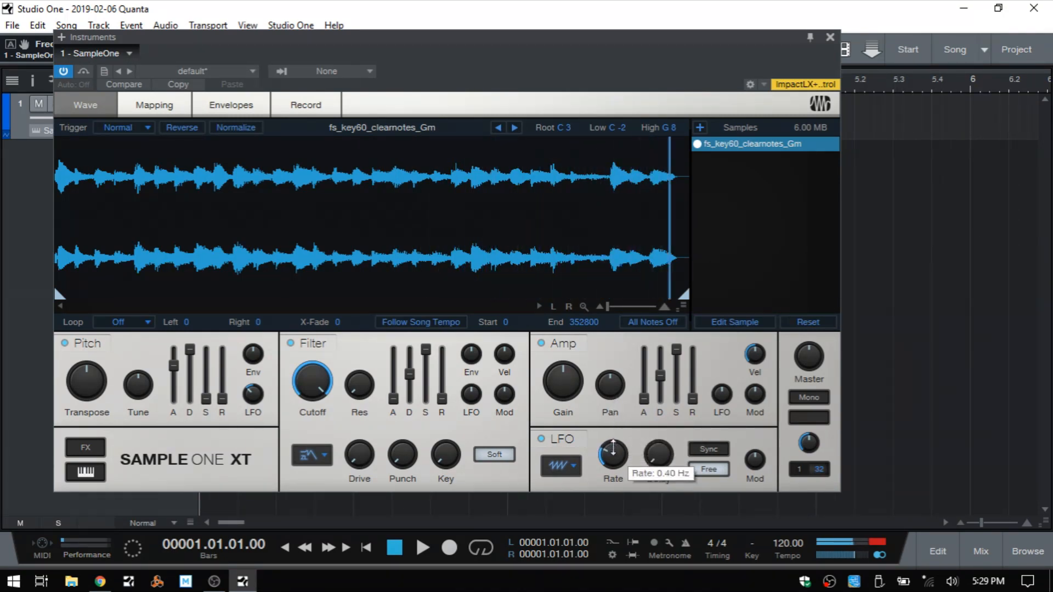
# Change the LFO waveform to Square and raise its rate moderately.
pyautogui.click(566, 463)
pyautogui.click(587, 537)
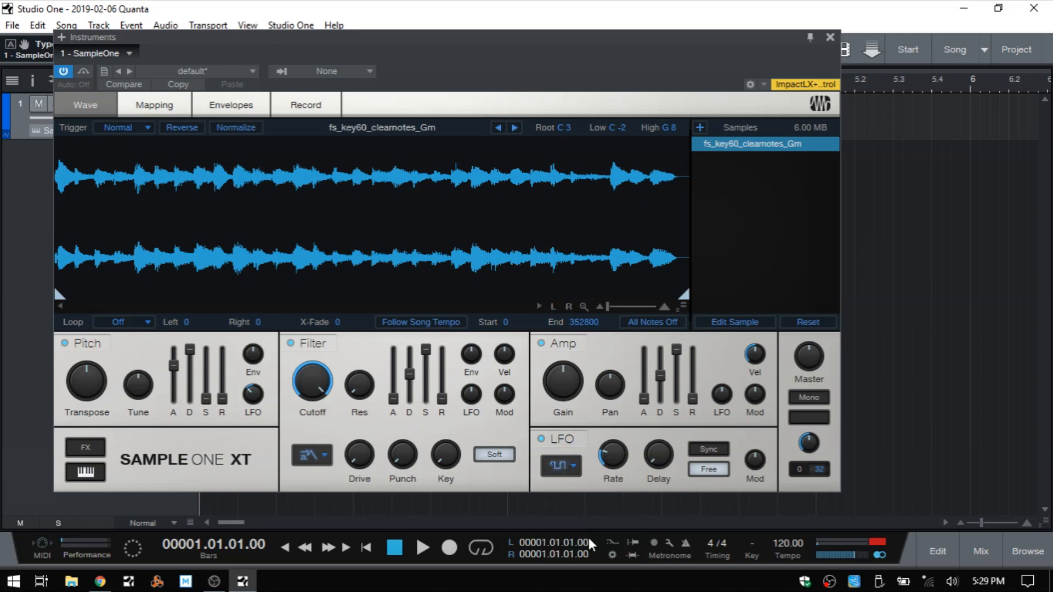
pyautogui.moveTo(616, 457)
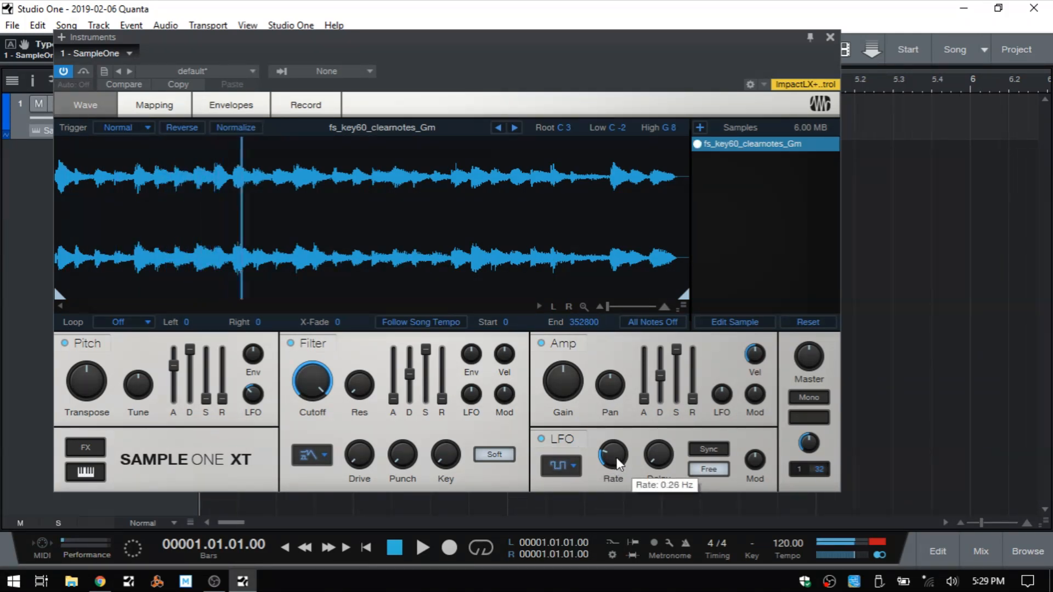
pyautogui.moveTo(617, 463); pyautogui.dragTo(618, 452)
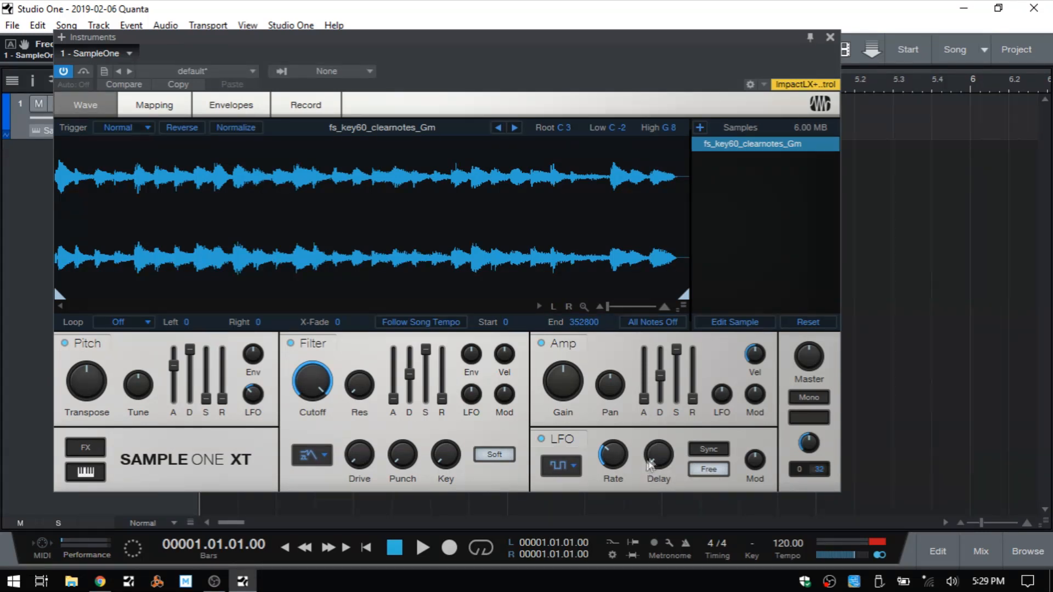
# Raise the LFO delay to roughly three-quarters of its range.
pyautogui.moveTo(659, 463); pyautogui.dragTo(658, 393)
pyautogui.moveTo(658, 463); pyautogui.dragTo(658, 386)
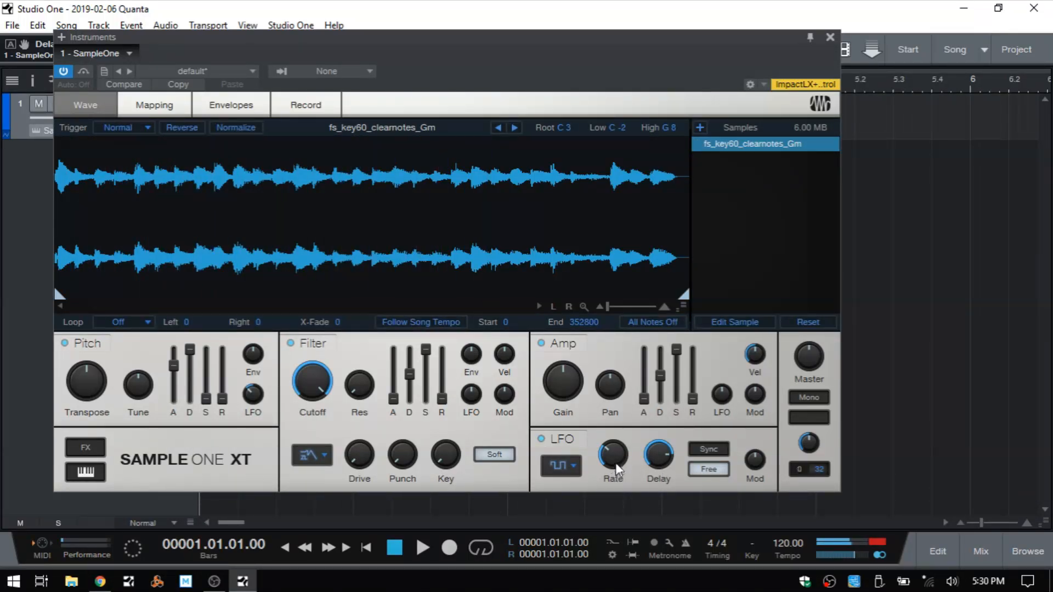
# Switch the LFO waveform to Saw and raise the rate past the middle of its range.
pyautogui.click(567, 464)
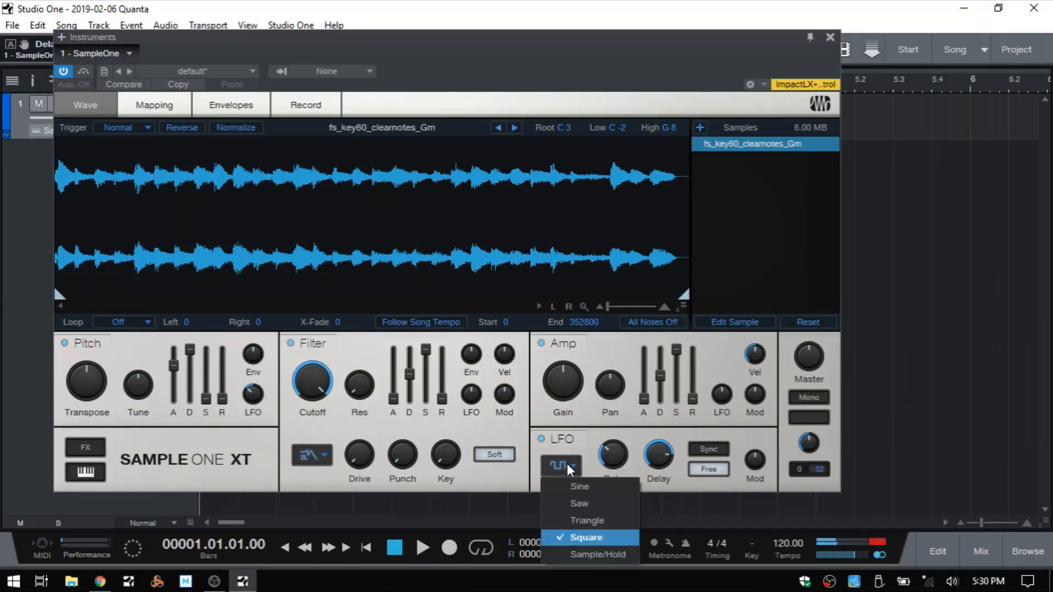
pyautogui.click(583, 508)
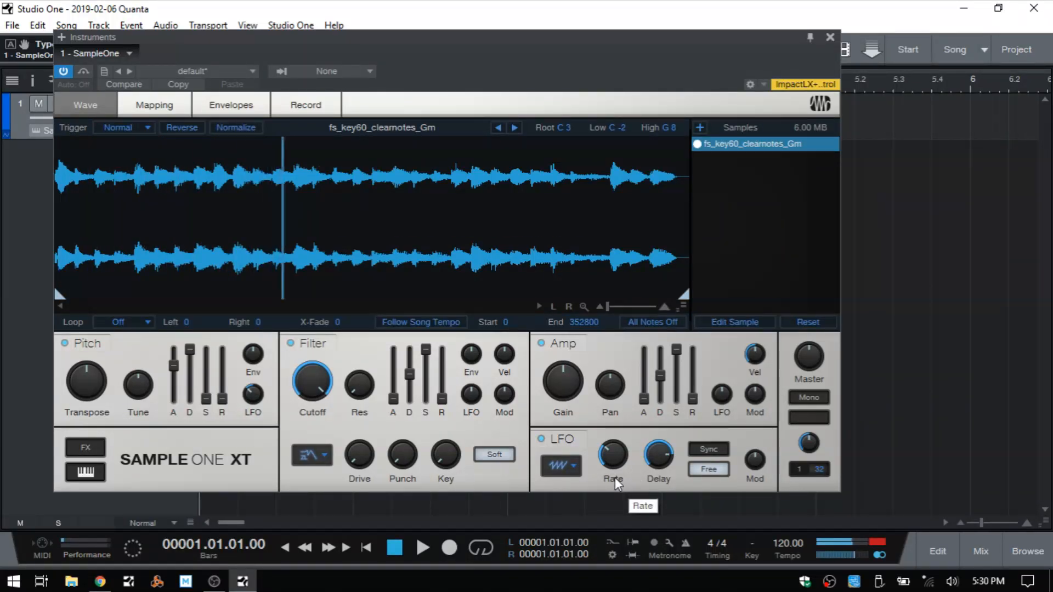
pyautogui.moveTo(612, 452); pyautogui.dragTo(615, 415)
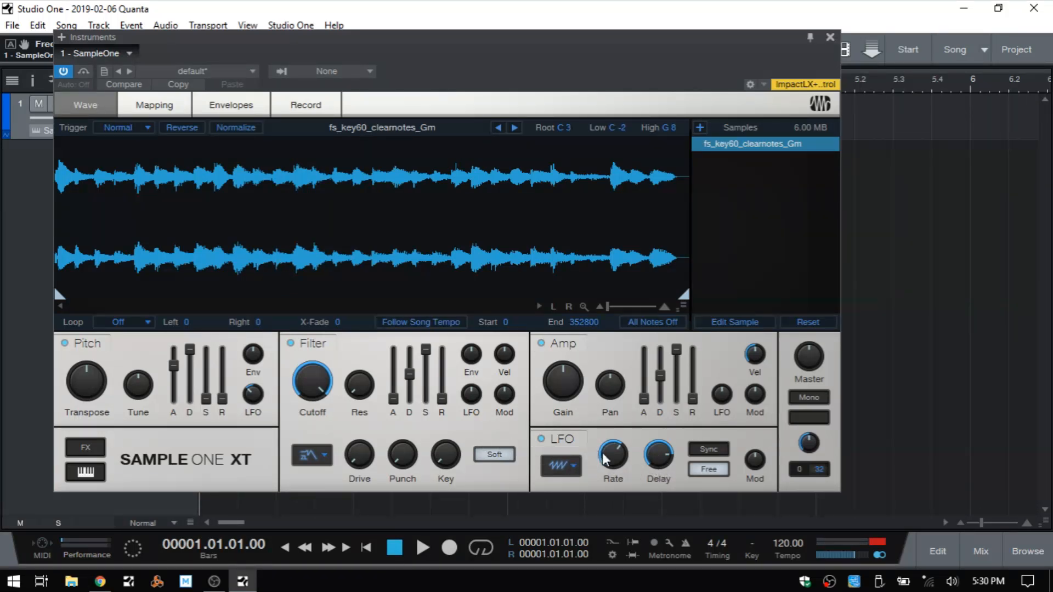
# Try LFO tempo sync with a 1/16 rate and a 1 Bar delay, and turn Sync off again.
pyautogui.moveTo(605, 459)
pyautogui.click(702, 451)
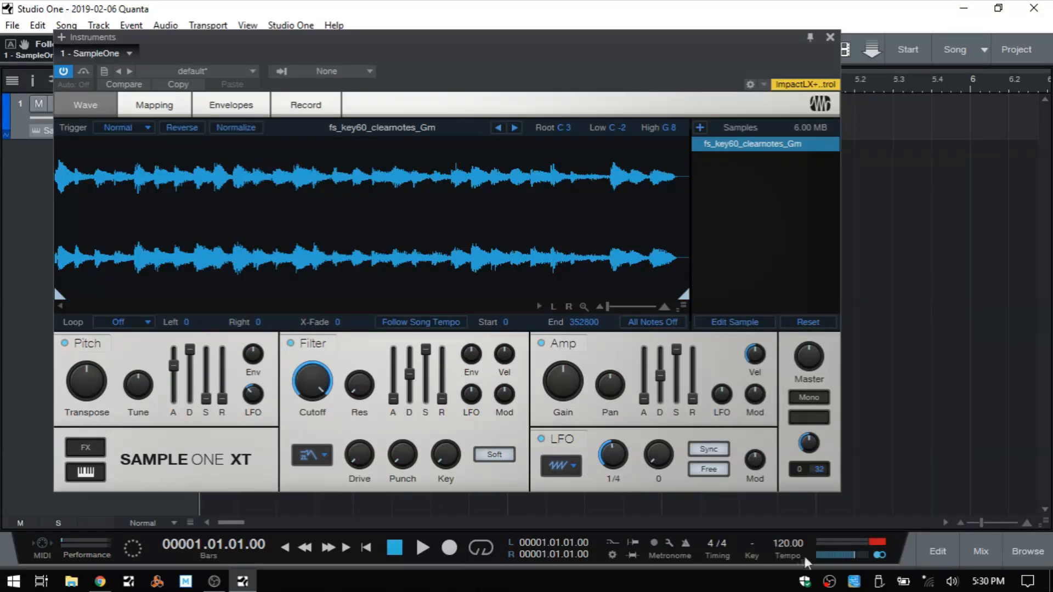
pyautogui.moveTo(614, 466); pyautogui.dragTo(616, 421)
pyautogui.moveTo(663, 453); pyautogui.dragTo(660, 331)
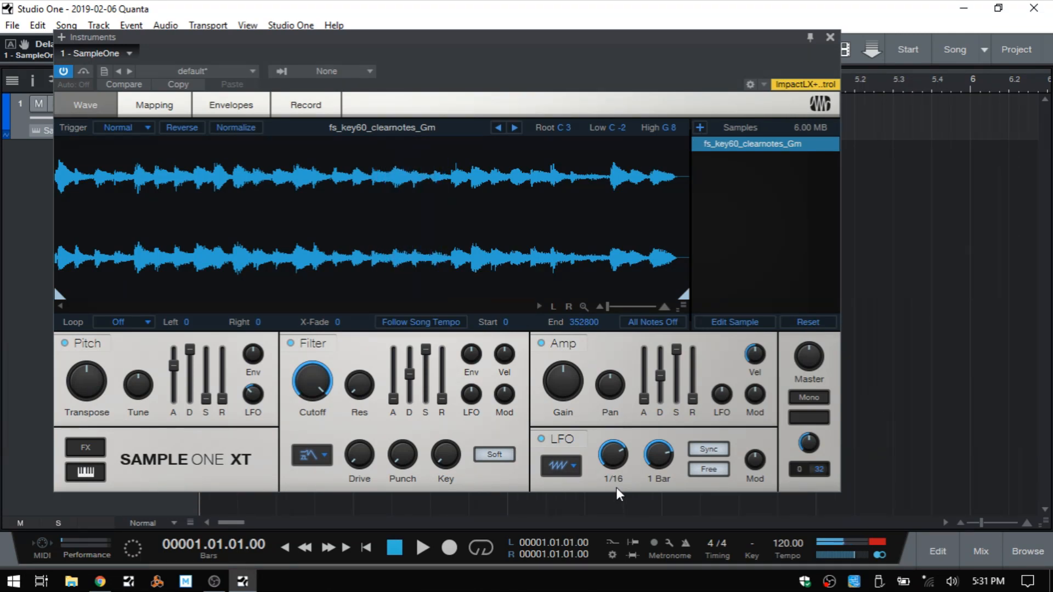
pyautogui.click(710, 449)
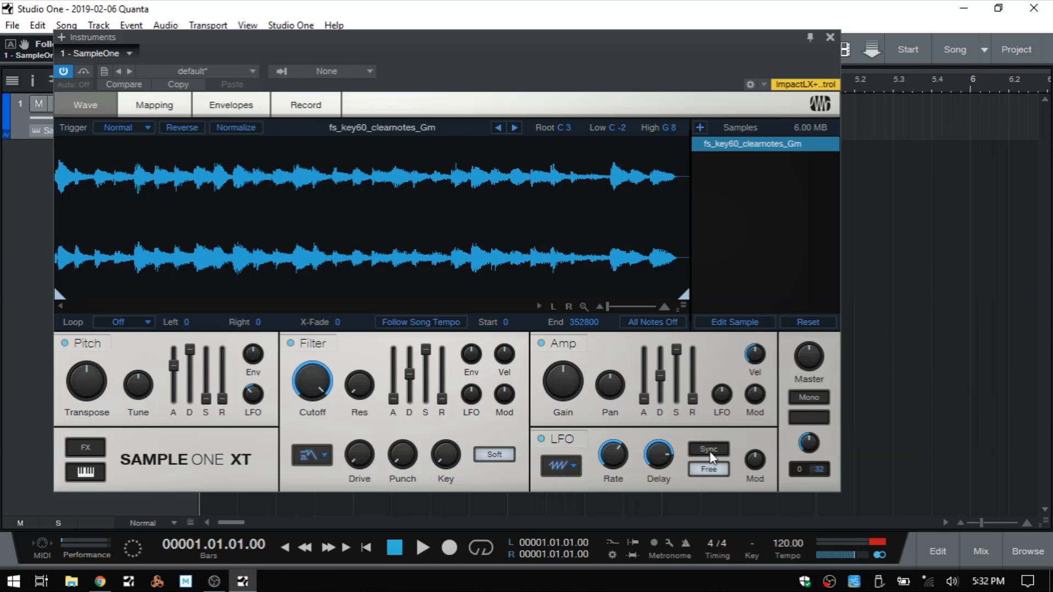
# Lower the LFO delay to its minimum and reset the pitch section's LFO amount to zero.
pyautogui.moveTo(613, 459); pyautogui.dragTo(656, 463)
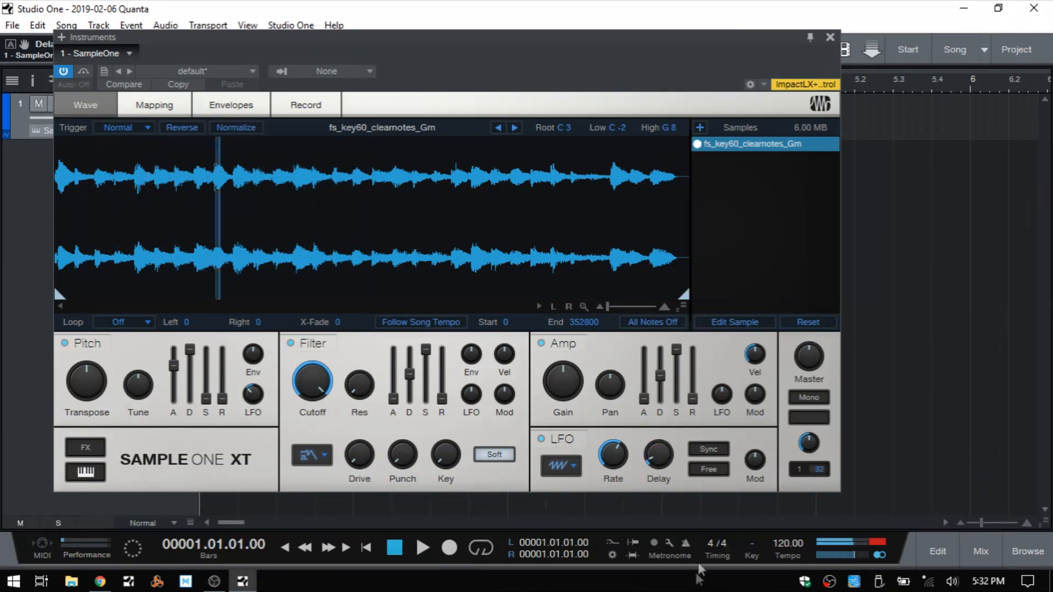
pyautogui.moveTo(667, 452); pyautogui.dragTo(659, 465)
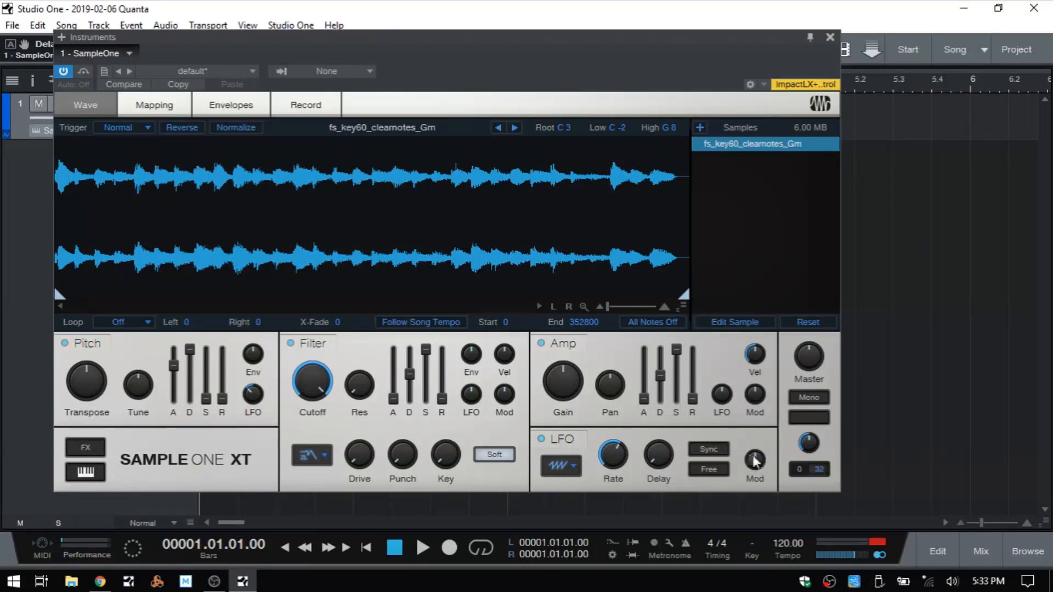
pyautogui.moveTo(762, 463)
pyautogui.mouseDown()
pyautogui.moveTo(754, 400)
pyautogui.moveTo(757, 478)
pyautogui.mouseUp()
pyautogui.keyDown('ctrl'); pyautogui.click(253, 396); pyautogui.keyUp('ctrl')
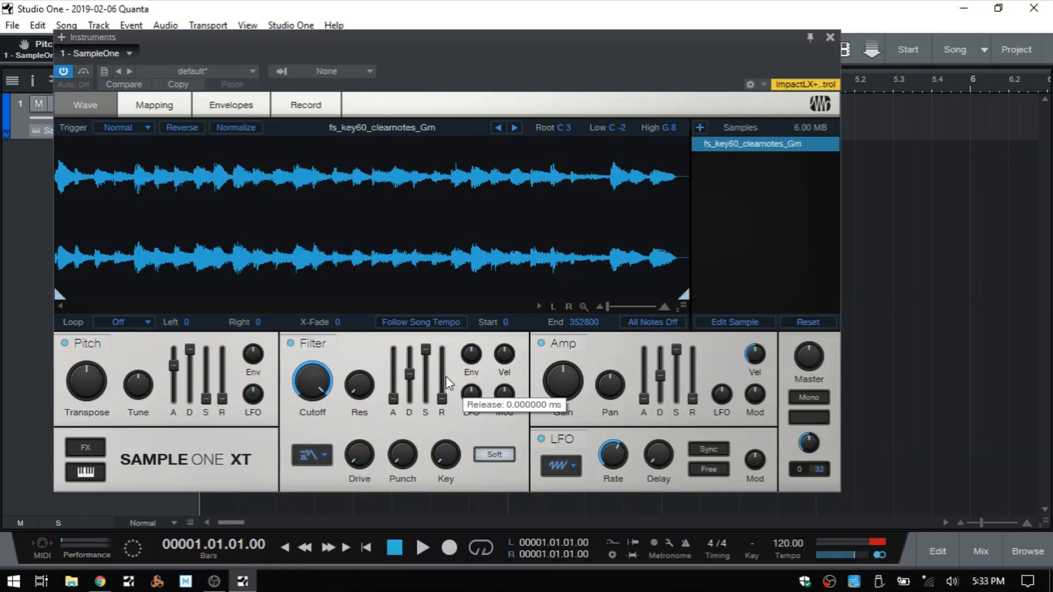
# Try sweeping the filter cutoff with the current filter type and return it to 20 kHz.
pyautogui.click(291, 343)
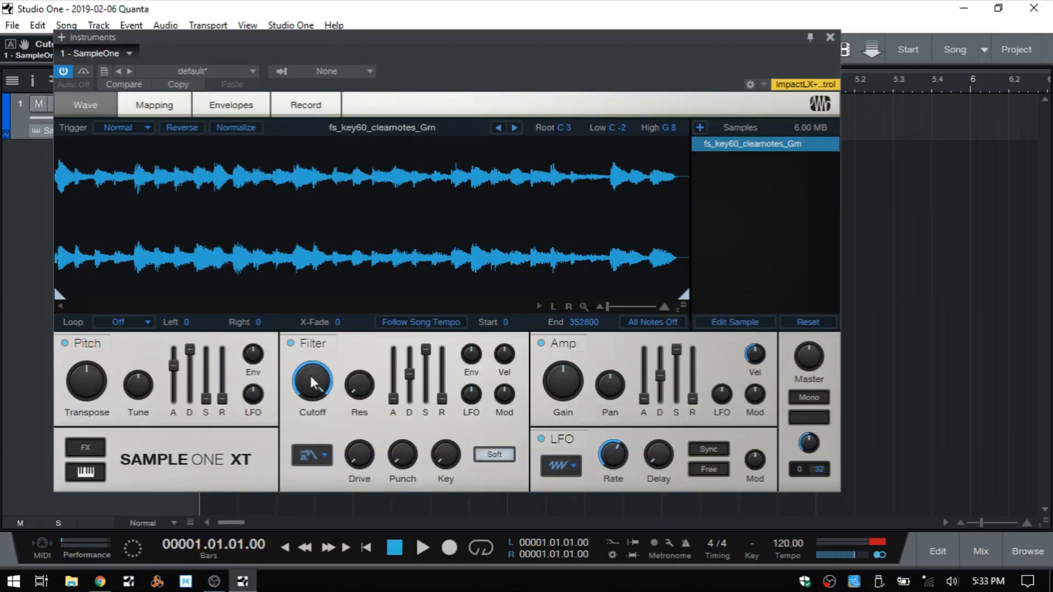
pyautogui.moveTo(307, 380); pyautogui.dragTo(311, 353)
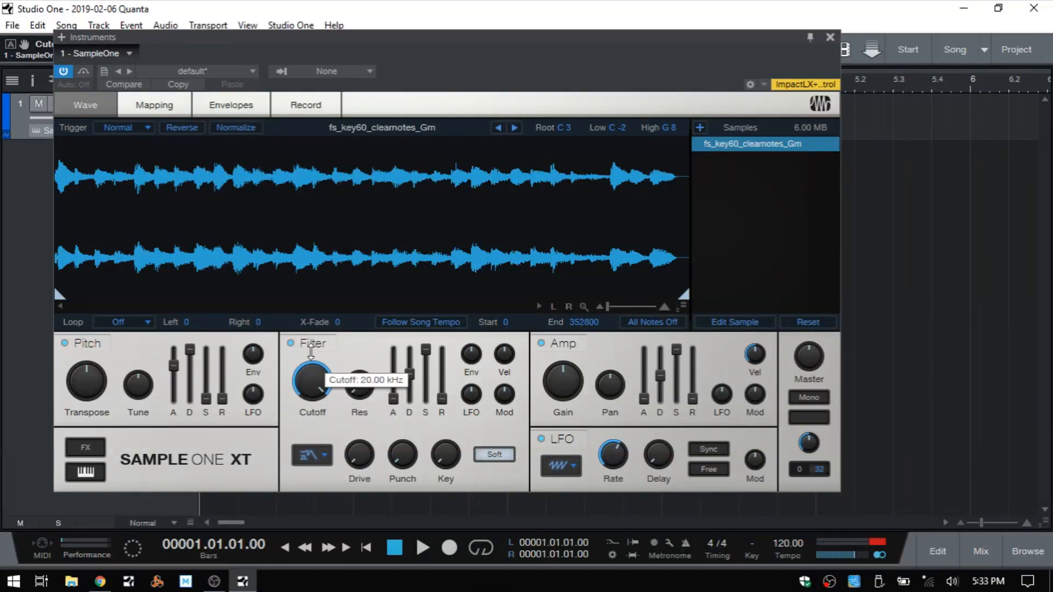
pyautogui.moveTo(311, 353); pyautogui.dragTo(312, 357)
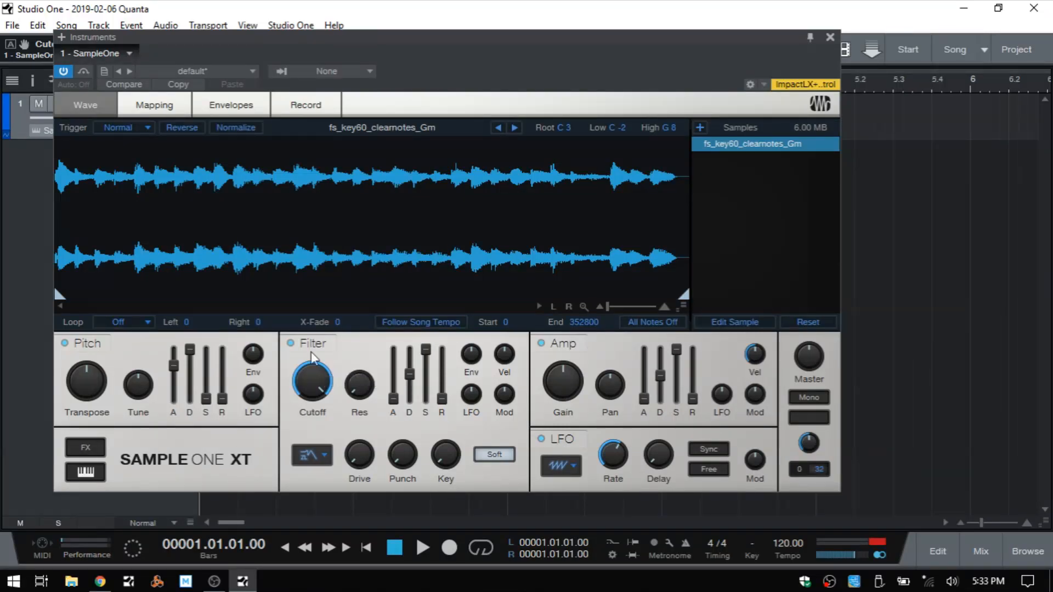
pyautogui.moveTo(306, 372)
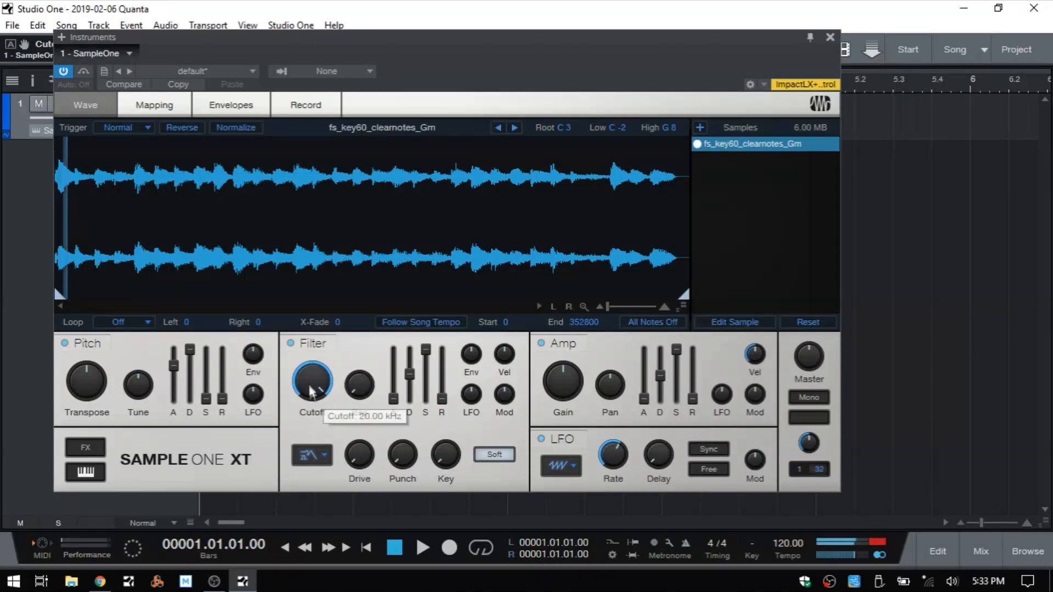
pyautogui.moveTo(306, 371)
pyautogui.mouseDown()
pyautogui.moveTo(310, 478)
pyautogui.moveTo(310, 362)
pyautogui.mouseUp()
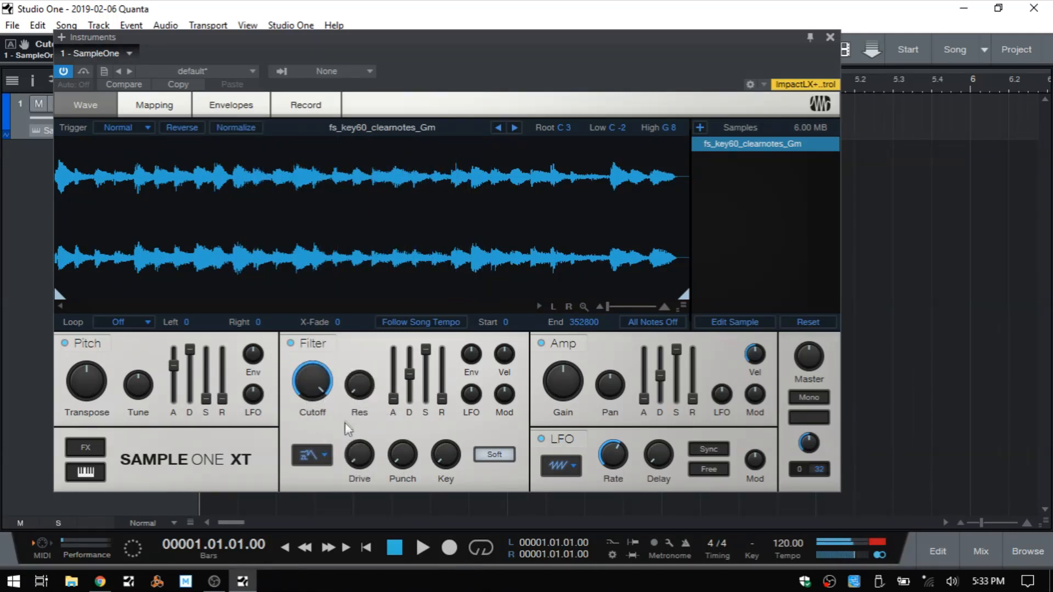
# Try the HP12 Ladder filter type while sweeping the cutoff through its range.
pyautogui.click(321, 454)
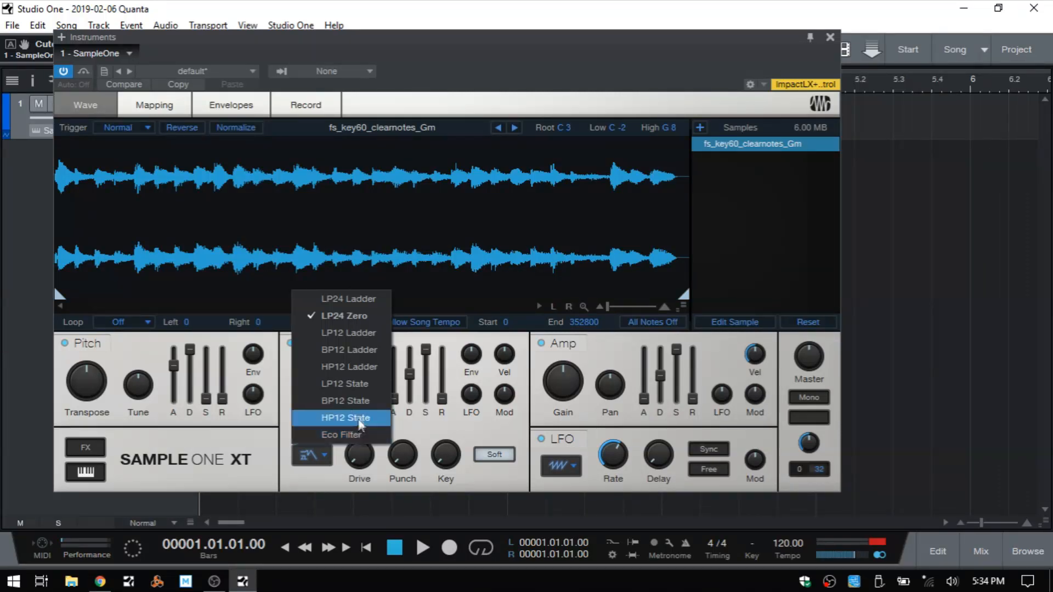
pyautogui.click(351, 369)
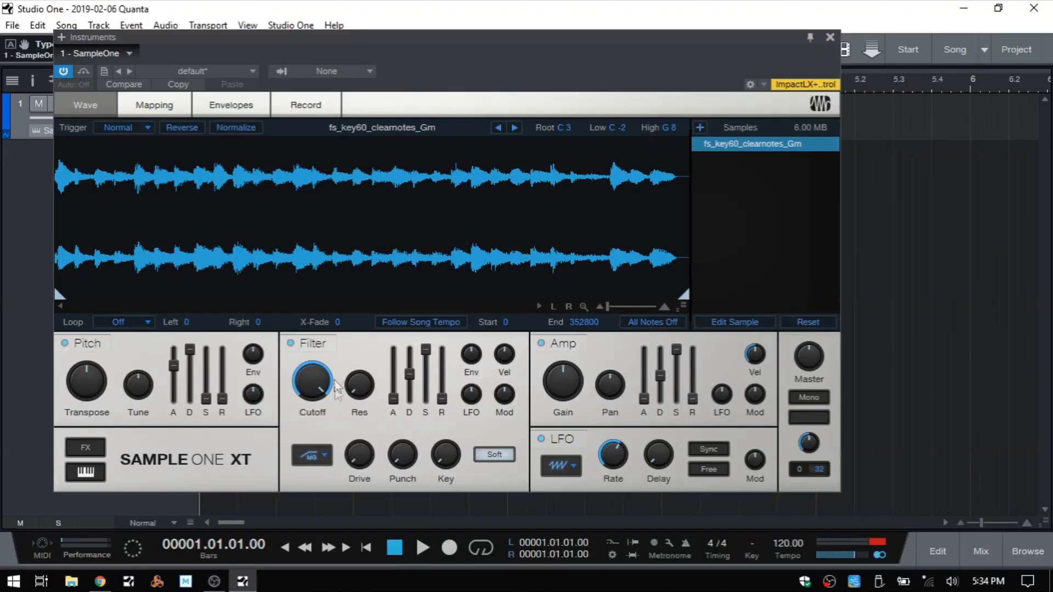
pyautogui.moveTo(312, 364); pyautogui.dragTo(309, 350)
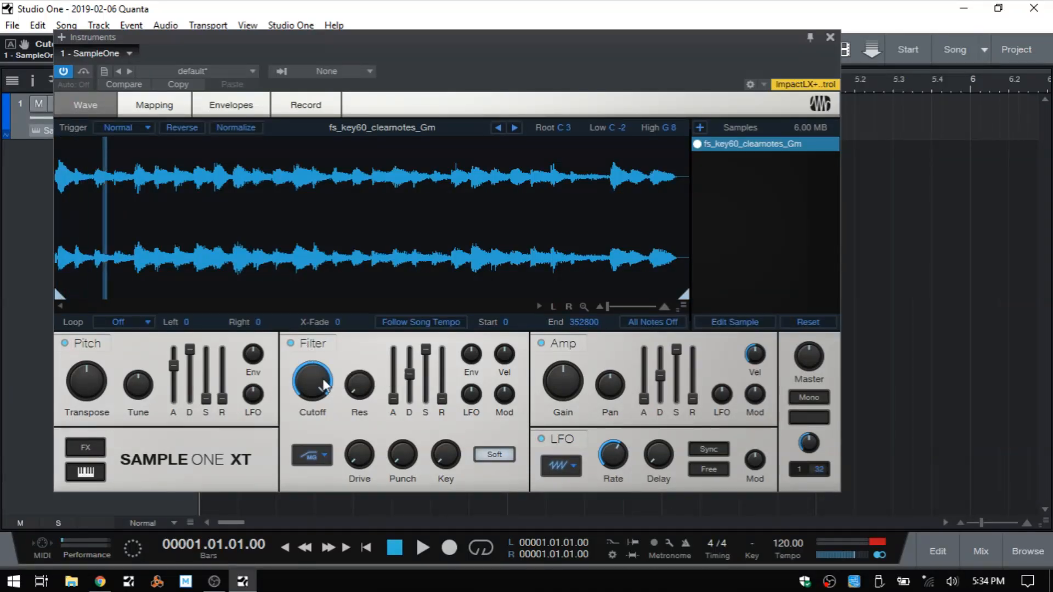
pyautogui.moveTo(313, 373); pyautogui.dragTo(325, 535)
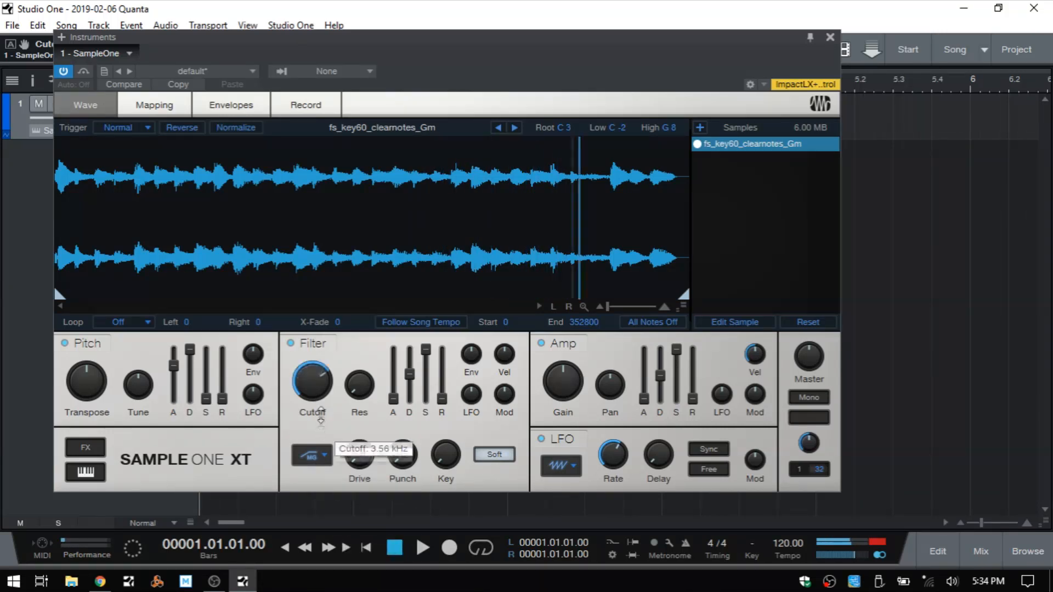
# Change the filter type to LP24 Ladder and lower the cutoff to about 991 Hz.
pyautogui.click(314, 461)
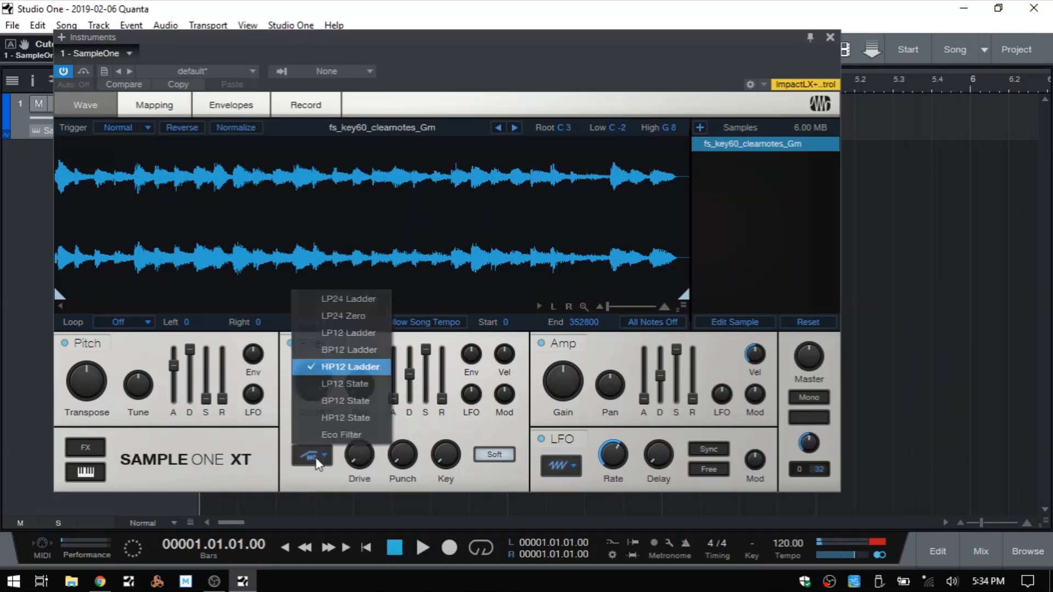
pyautogui.click(351, 297)
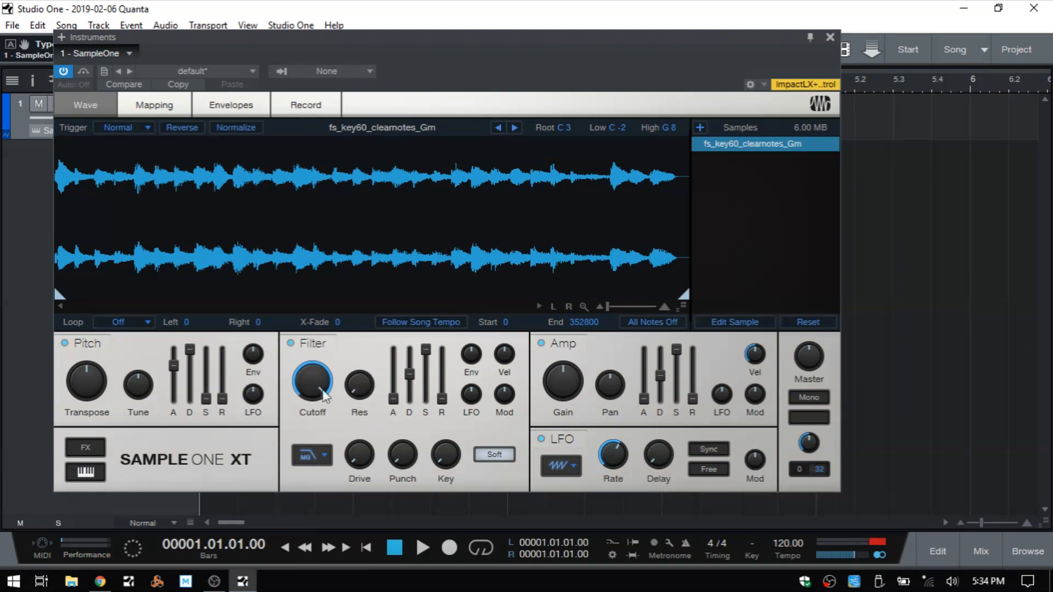
pyautogui.moveTo(313, 380); pyautogui.dragTo(314, 444)
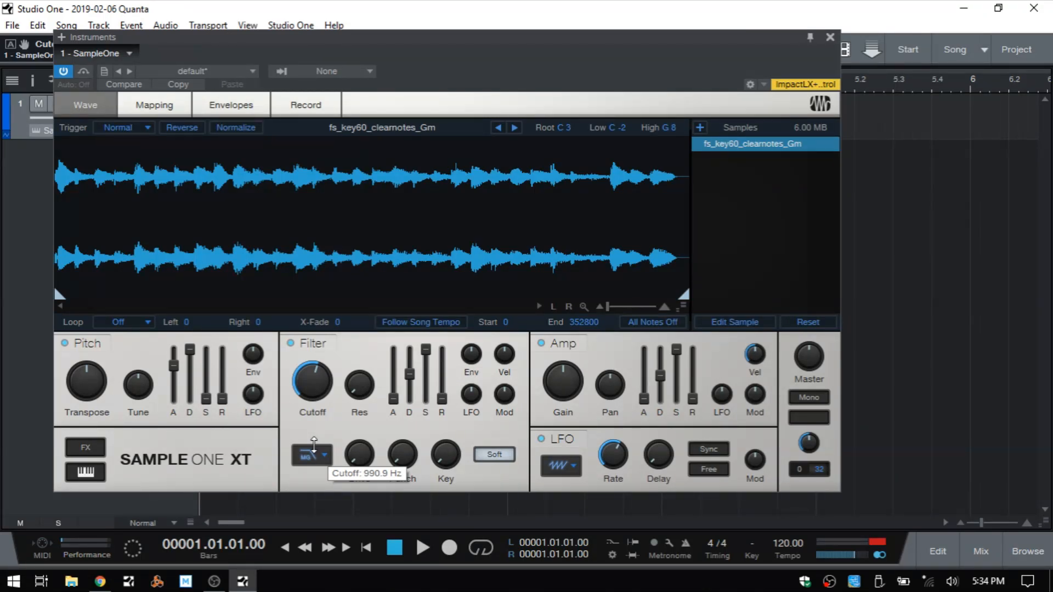
pyautogui.moveTo(314, 445); pyautogui.dragTo(313, 445)
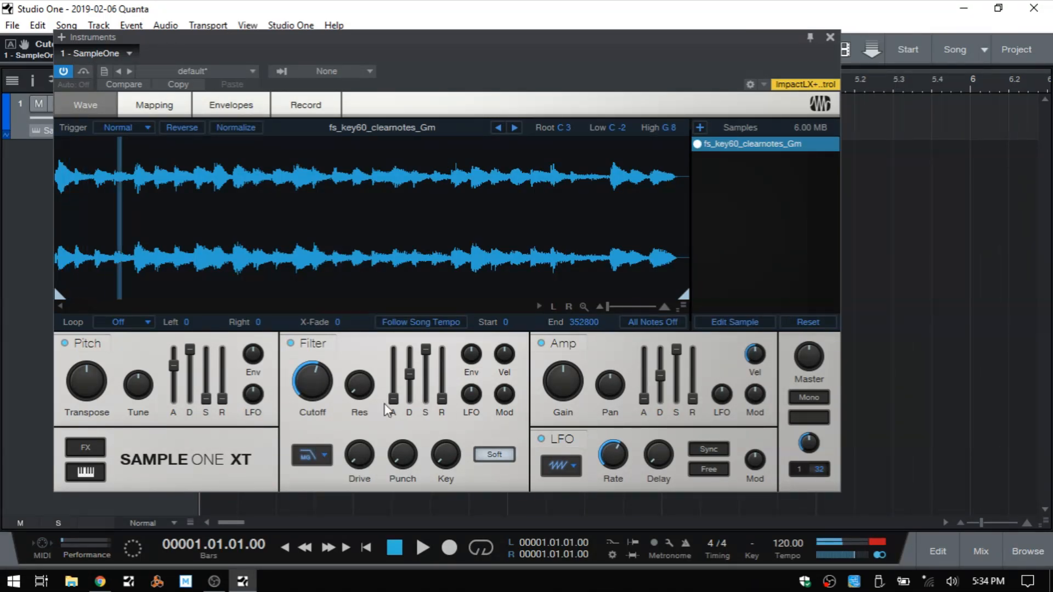
# Try a high filter resonance with a cutoff sweep, and return resonance to minimum and cutoff to maximum.
pyautogui.moveTo(371, 395); pyautogui.dragTo(365, 245)
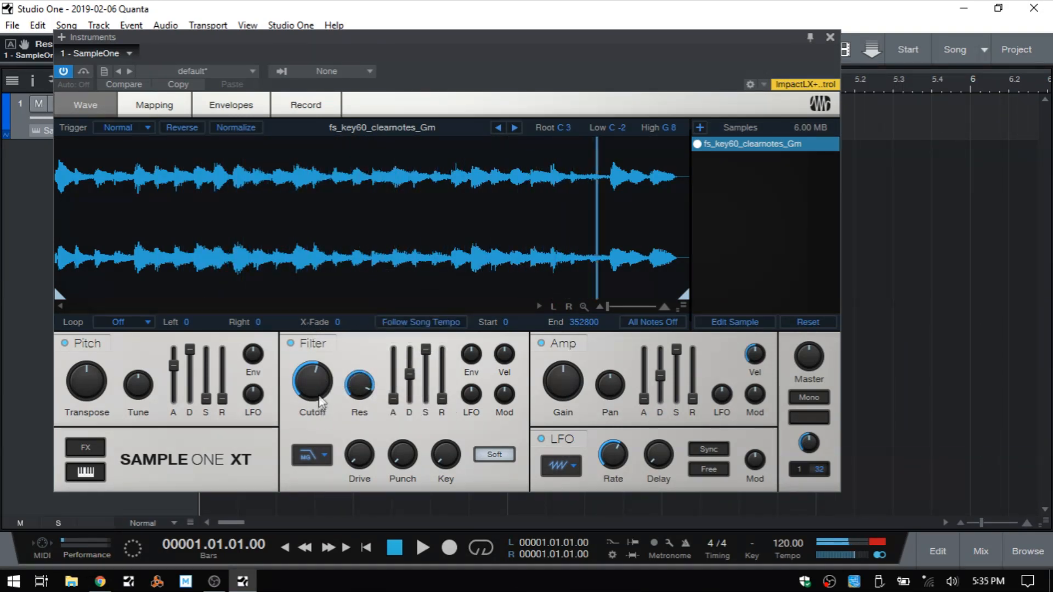
pyautogui.moveTo(321, 399); pyautogui.dragTo(328, 348)
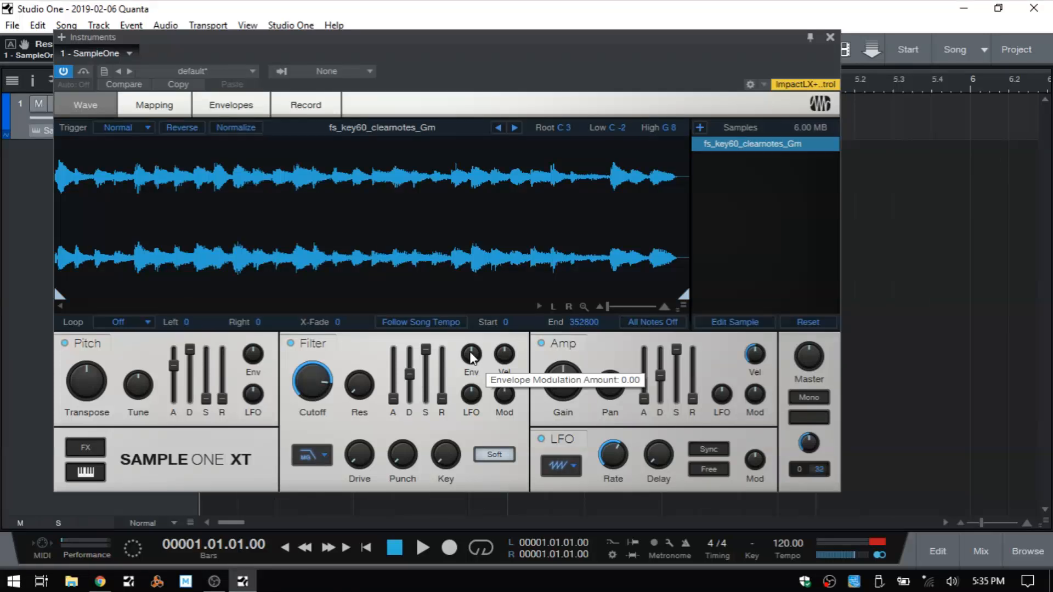
pyautogui.moveTo(308, 393); pyautogui.dragTo(313, 343)
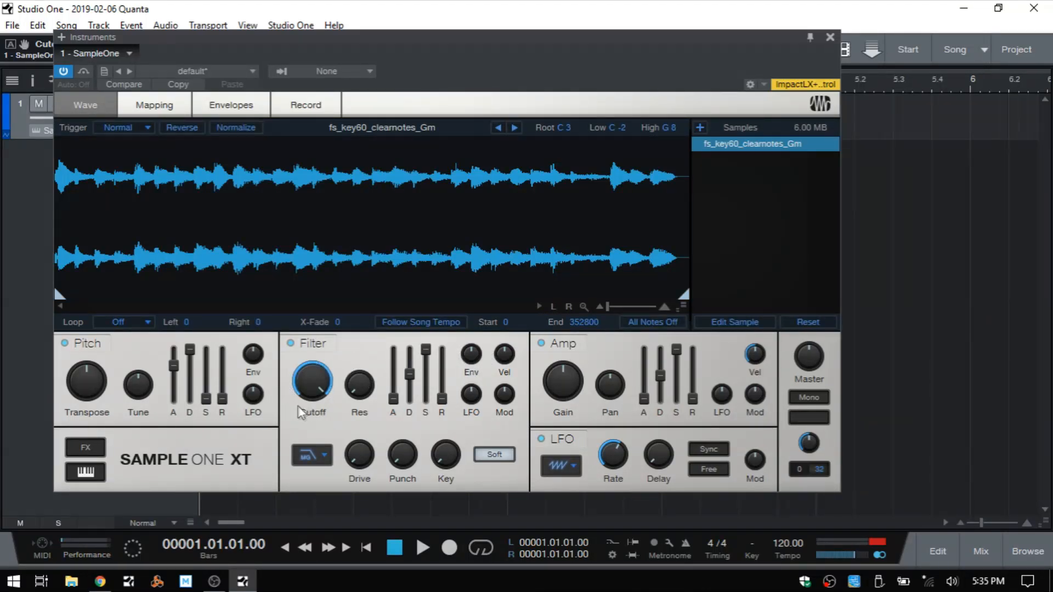
# Try the filter's envelope amount against a lowered cutoff, ending with the cutoff fully open and a negative envelope amount.
pyautogui.moveTo(314, 366); pyautogui.dragTo(310, 430)
pyautogui.moveTo(471, 355); pyautogui.dragTo(470, 373)
pyautogui.moveTo(304, 381); pyautogui.dragTo(352, 265)
pyautogui.moveTo(472, 355)
pyautogui.mouseDown()
pyautogui.moveTo(472, 391)
pyautogui.moveTo(471, 340)
pyautogui.moveTo(472, 360)
pyautogui.mouseUp()
# Raise the filter envelope's attack past the middle and lower its sustain to minimum, leaving the cutoff fully open.
pyautogui.moveTo(394, 405); pyautogui.dragTo(417, 294)
pyautogui.moveTo(475, 366)
pyautogui.moveTo(427, 357); pyautogui.dragTo(431, 408)
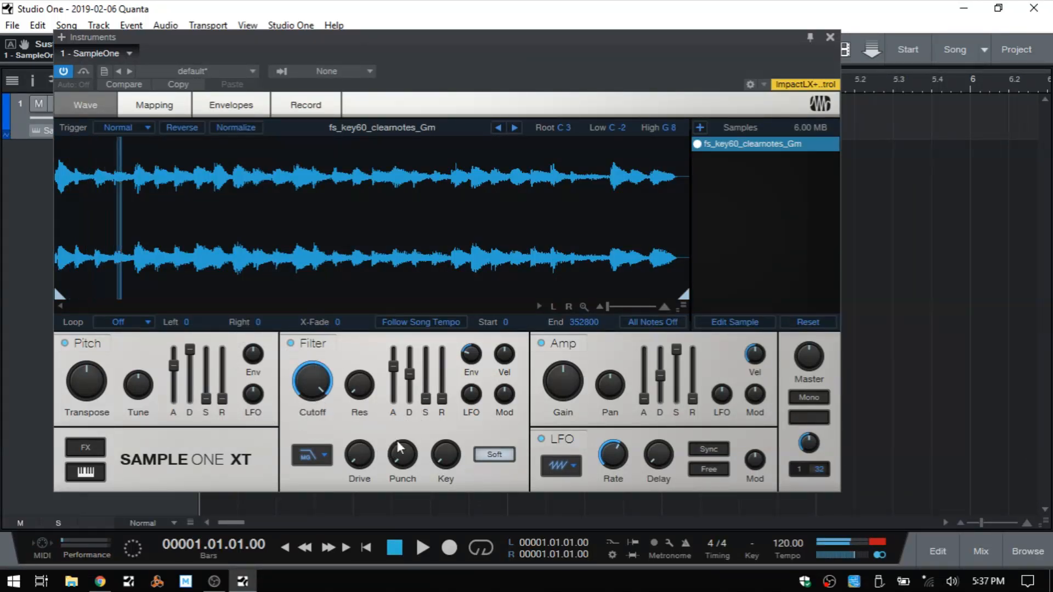
pyautogui.moveTo(311, 384); pyautogui.dragTo(321, 323)
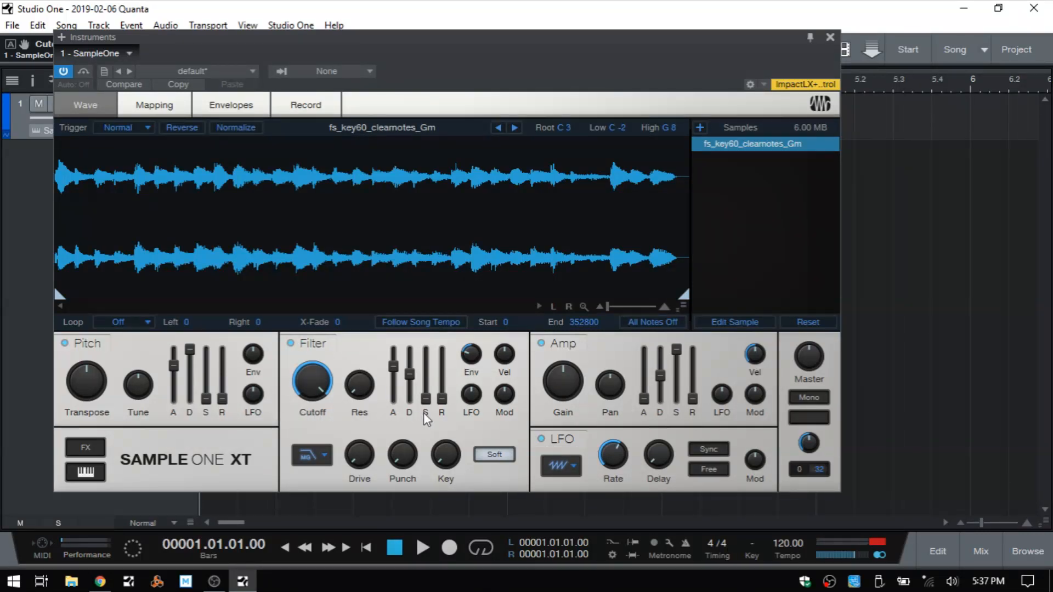
# Raise the filter envelope's sustain to 0 dB and lower the envelope amount further, to about -5520.
pyautogui.moveTo(425, 406)
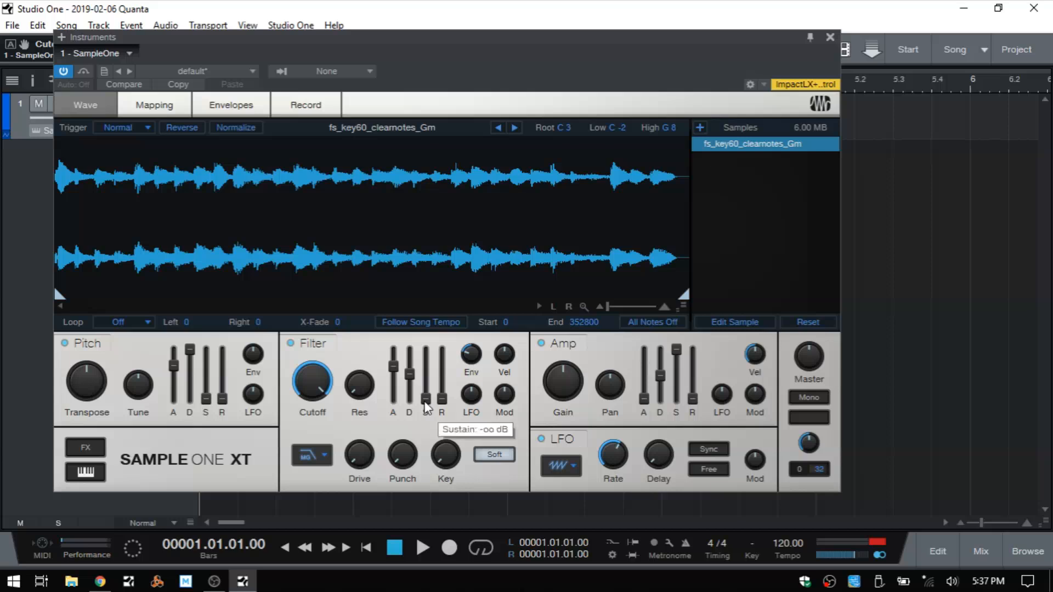
pyautogui.moveTo(425, 402); pyautogui.dragTo(426, 174)
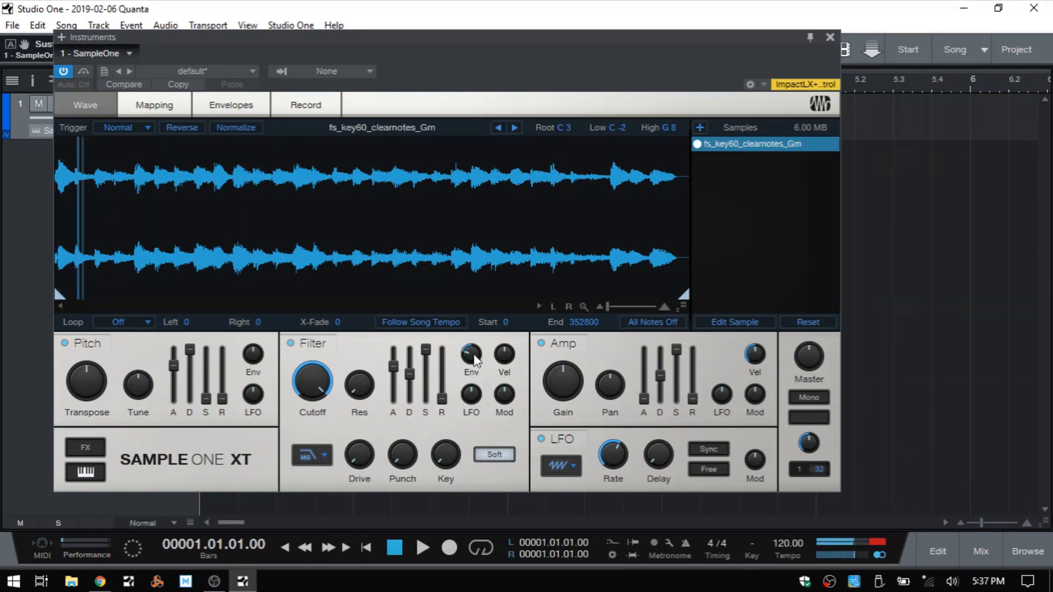
pyautogui.moveTo(472, 354); pyautogui.dragTo(472, 365)
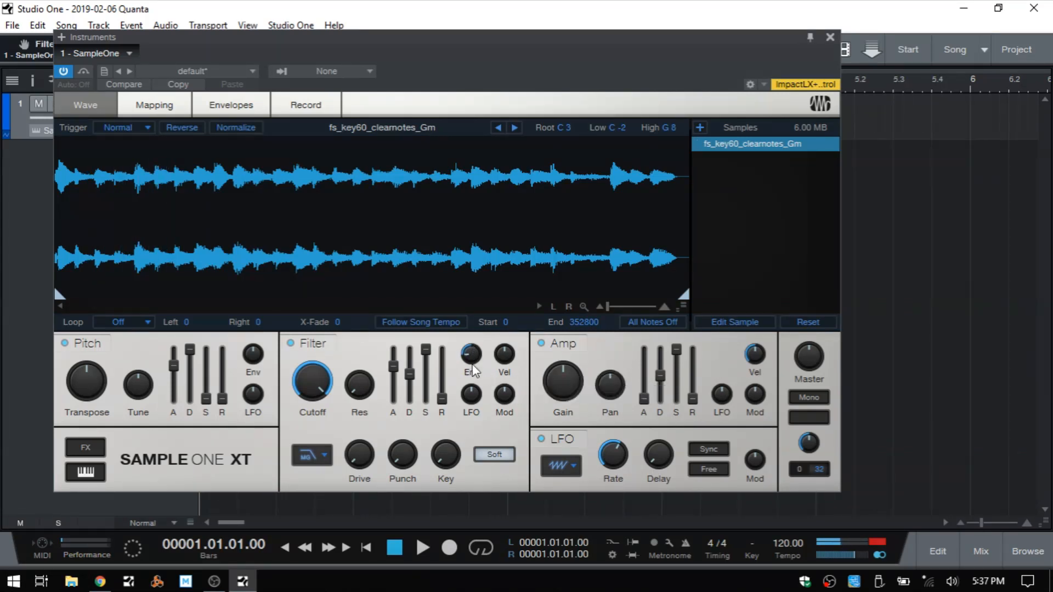
# Lower the filter envelope's attack and sustain to their minimum.
pyautogui.moveTo(393, 366); pyautogui.dragTo(396, 428)
pyautogui.moveTo(494, 384)
pyautogui.moveTo(426, 349); pyautogui.dragTo(420, 568)
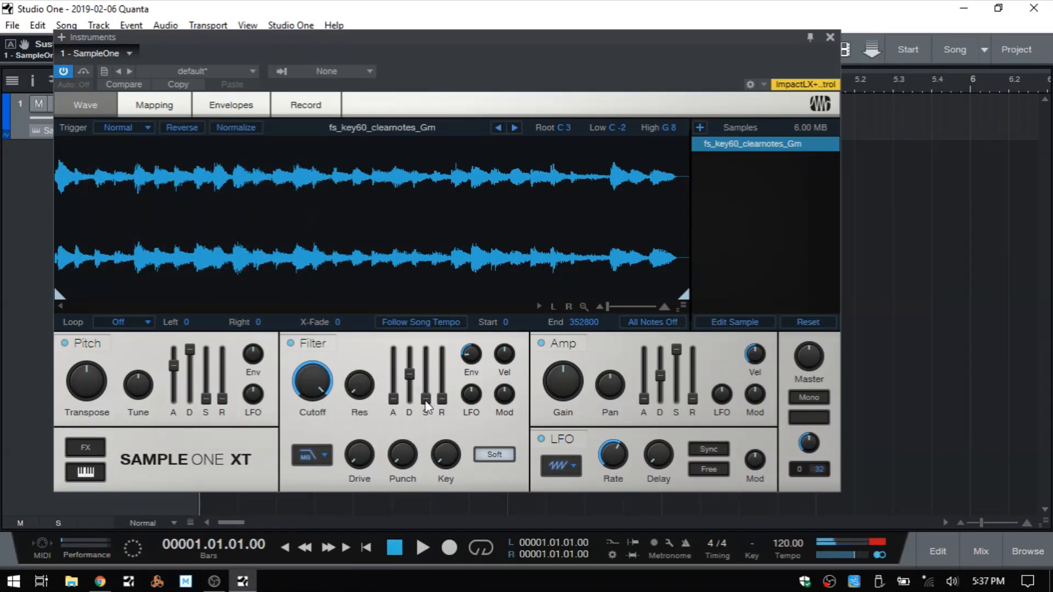
pyautogui.moveTo(431, 408); pyautogui.dragTo(425, 472)
# Lengthen the filter envelope's decay to about 5.6 s, and shorten it slightly again.
pyautogui.moveTo(413, 385)
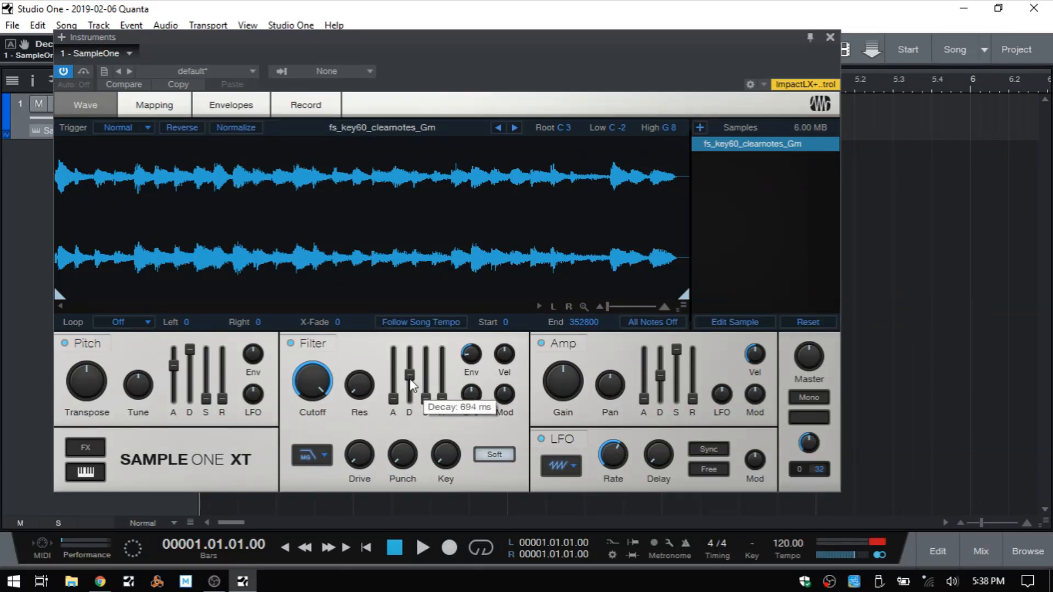
pyautogui.moveTo(412, 384); pyautogui.dragTo(412, 362)
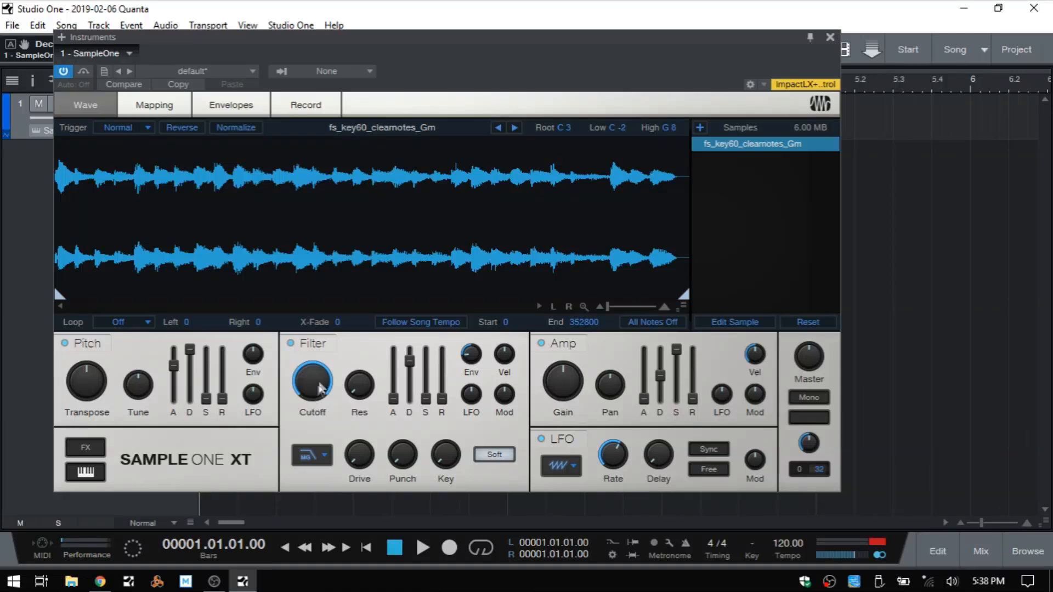
pyautogui.moveTo(414, 367)
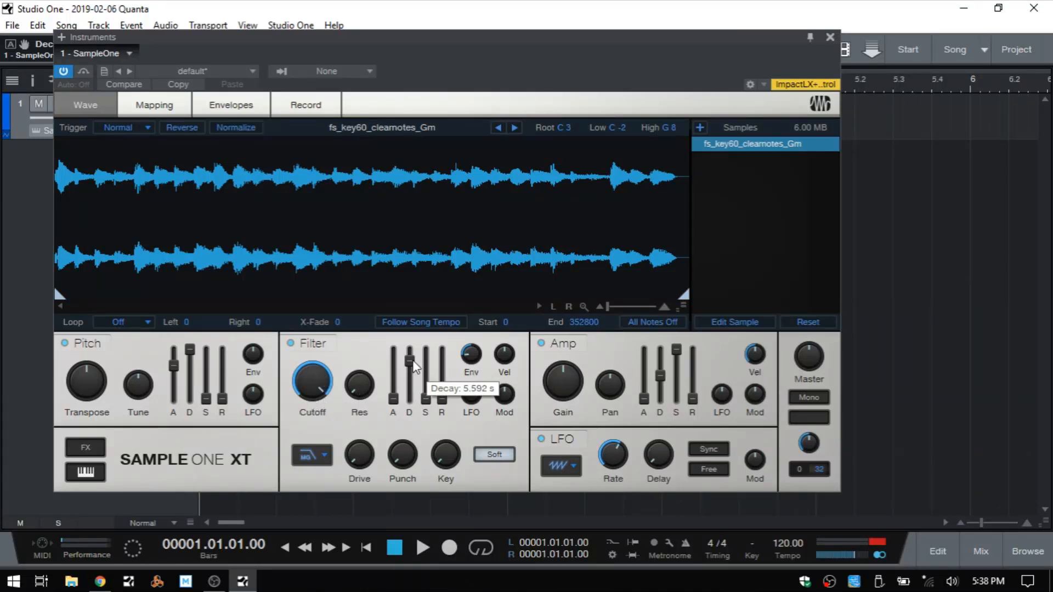
pyautogui.moveTo(413, 363); pyautogui.dragTo(408, 386)
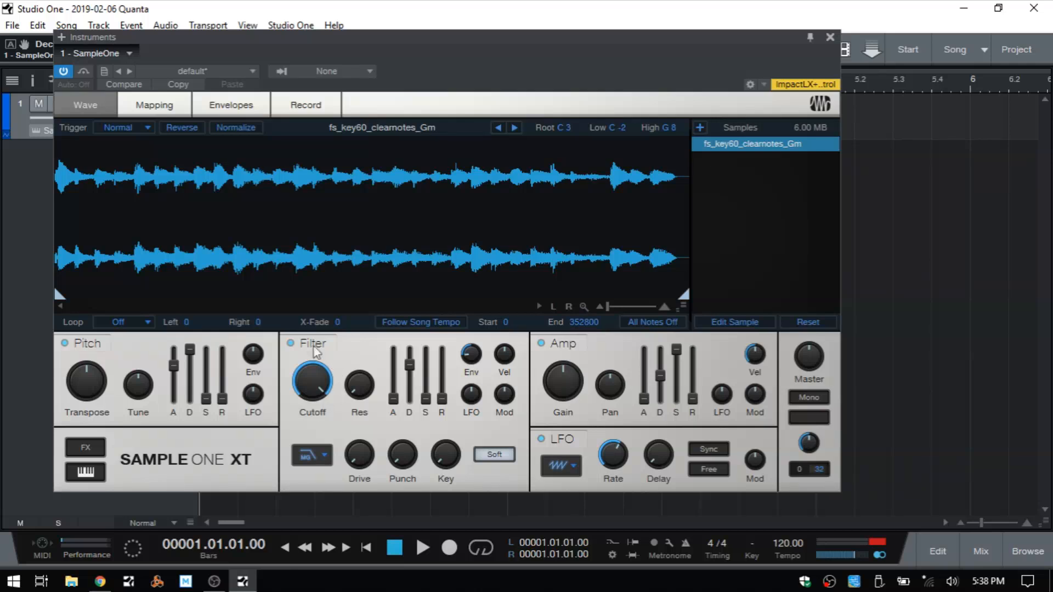
# Raise the filter envelope's sustain back to 0 dB and readjust its decay a little above the middle.
pyautogui.moveTo(443, 442)
pyautogui.moveTo(425, 399); pyautogui.dragTo(431, 209)
pyautogui.moveTo(413, 373); pyautogui.dragTo(413, 379)
# Raise the release of both the amp envelope and the filter envelope past the middle of their ranges.
pyautogui.moveTo(451, 368)
pyautogui.moveTo(696, 401); pyautogui.dragTo(703, 295)
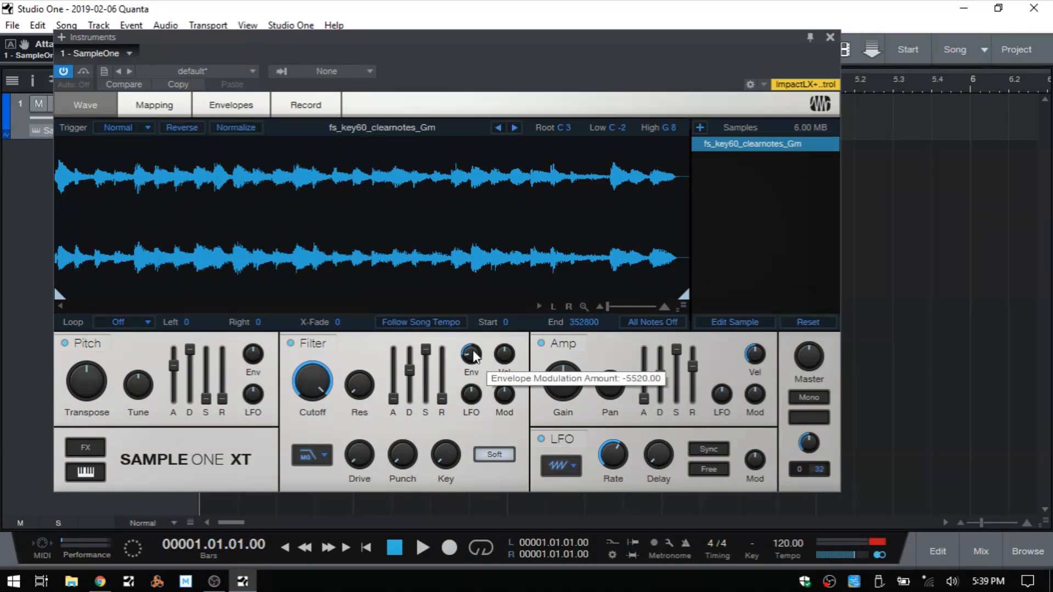
pyautogui.moveTo(428, 336)
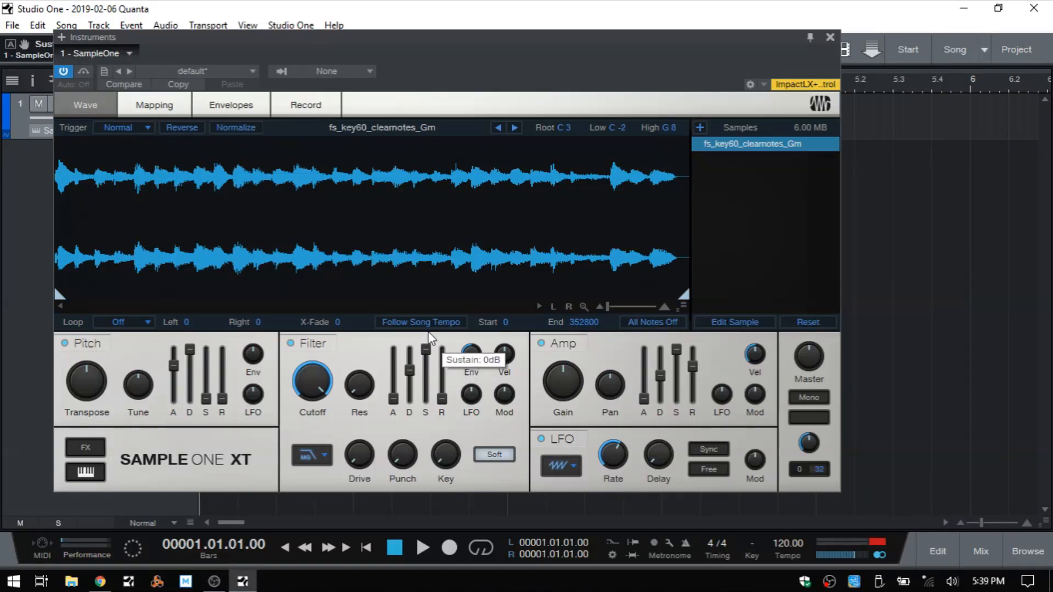
pyautogui.moveTo(444, 401); pyautogui.dragTo(458, 311)
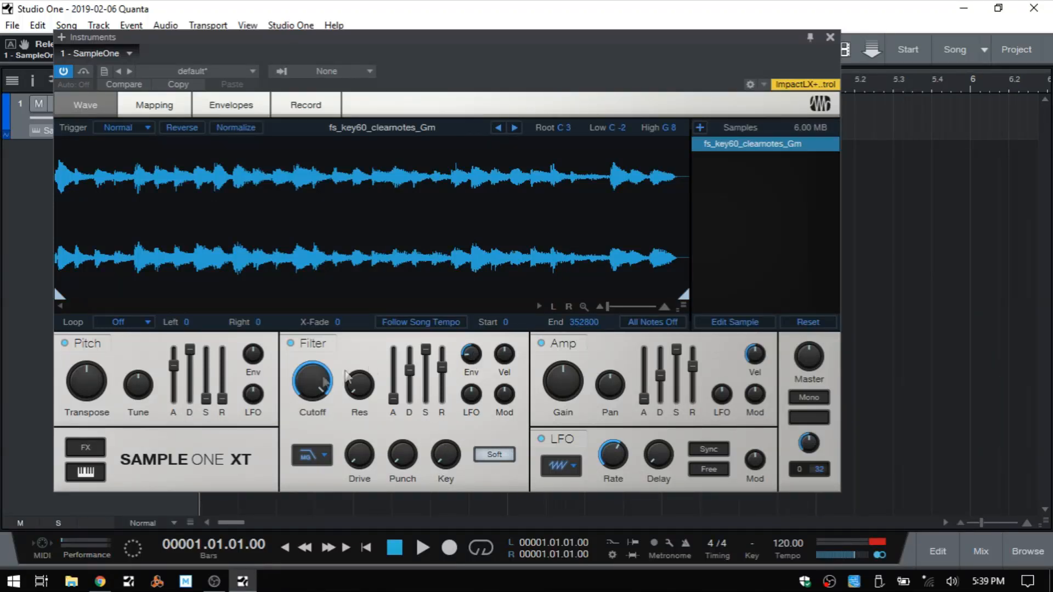
# Show the on-screen keyboard and lengthen the amp envelope's release further, keeping the filter cutoff fully open.
pyautogui.click(85, 471)
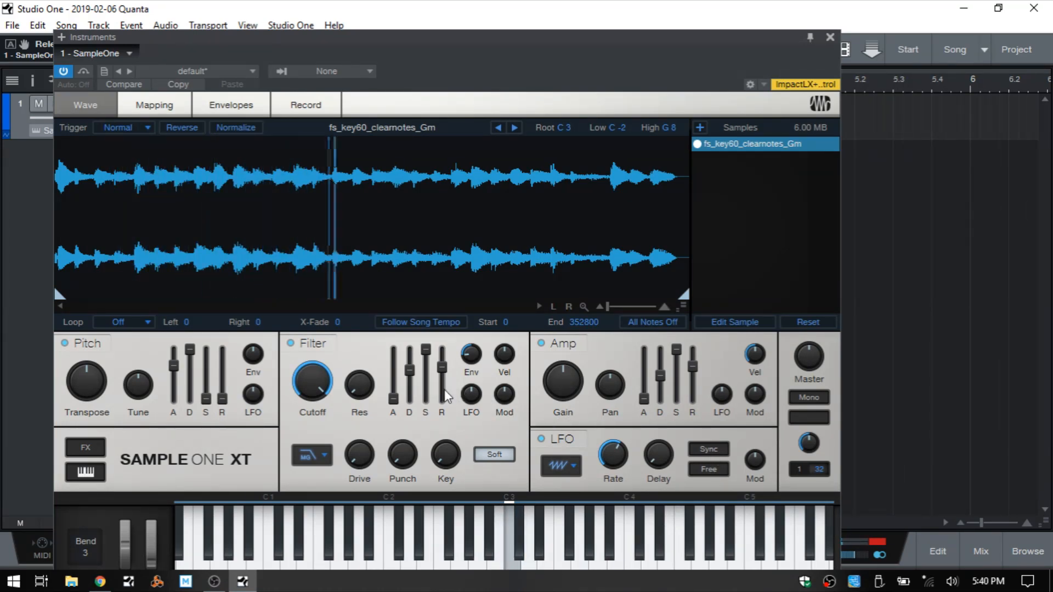
pyautogui.moveTo(445, 386)
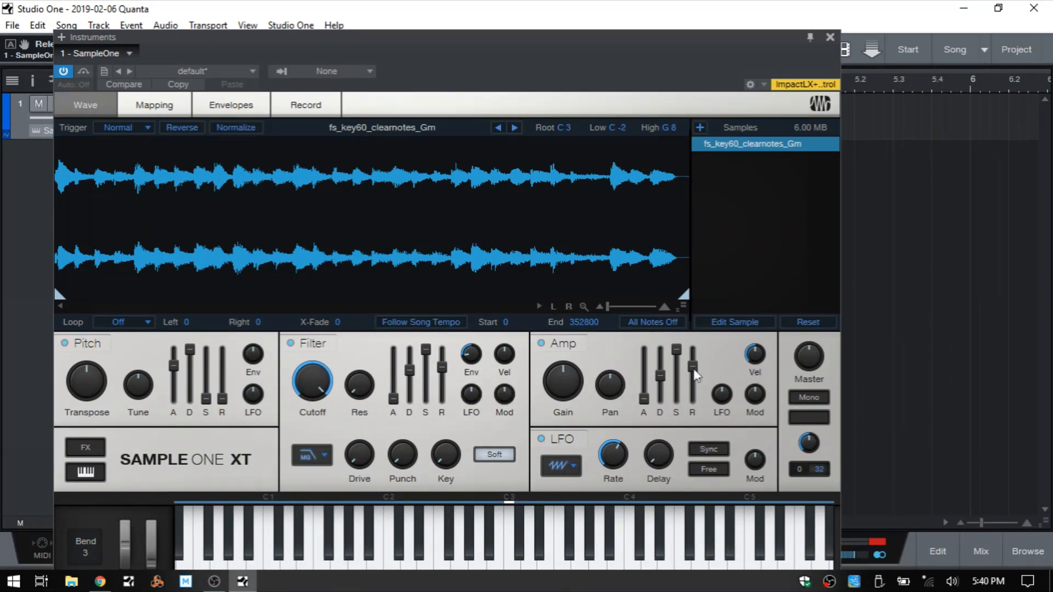
pyautogui.moveTo(694, 366); pyautogui.dragTo(694, 344)
pyautogui.moveTo(315, 385); pyautogui.dragTo(318, 355)
# Reset the filter's envelope amount and release to zero, and set its velocity amount to -66%.
pyautogui.moveTo(441, 373)
pyautogui.moveTo(507, 357)
pyautogui.moveTo(505, 351); pyautogui.dragTo(503, 399)
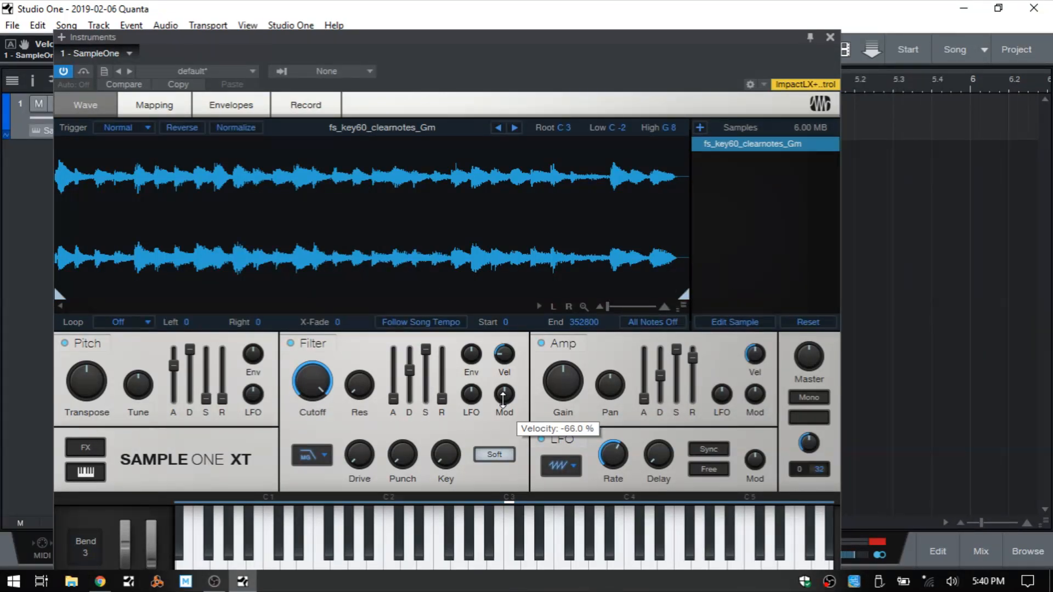
# Lower the amp envelope's release to zero and turn the filter's velocity amount up to a high positive value.
pyautogui.moveTo(513, 353)
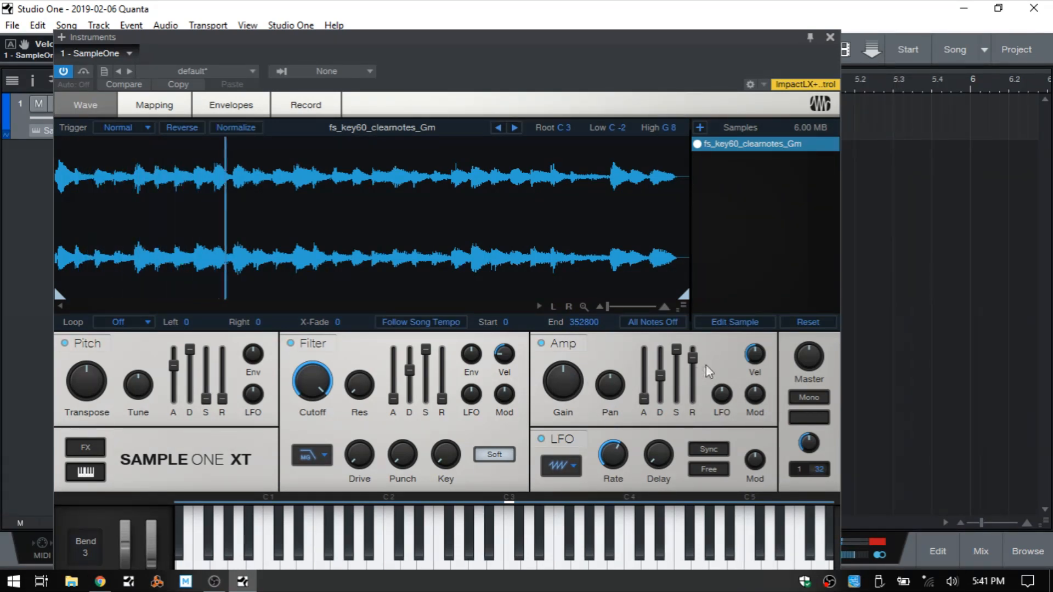
pyautogui.moveTo(694, 404)
pyautogui.moveTo(694, 404); pyautogui.dragTo(694, 496)
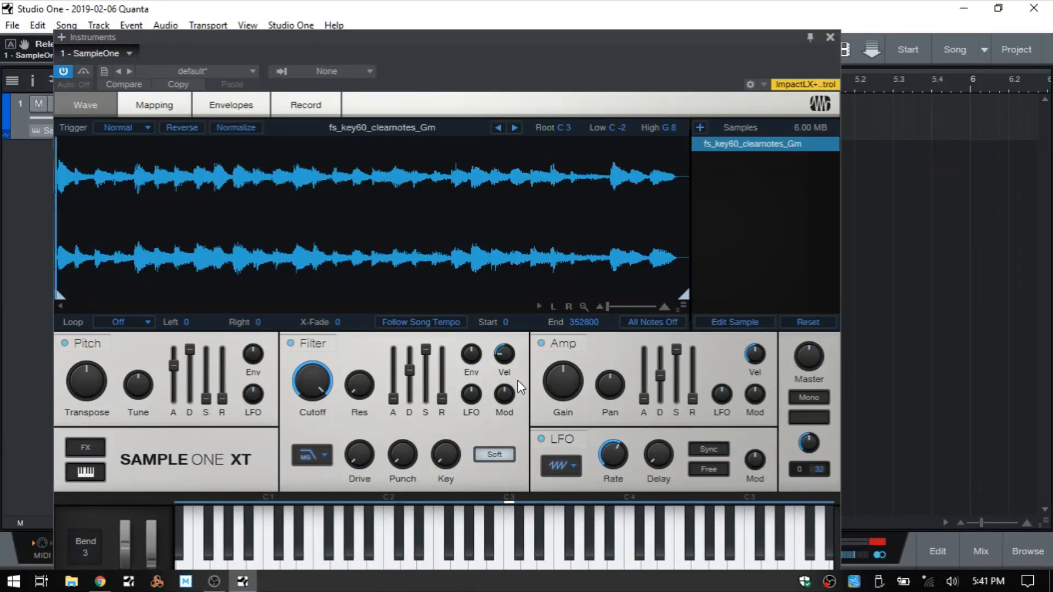
pyautogui.moveTo(501, 352); pyautogui.dragTo(505, 333)
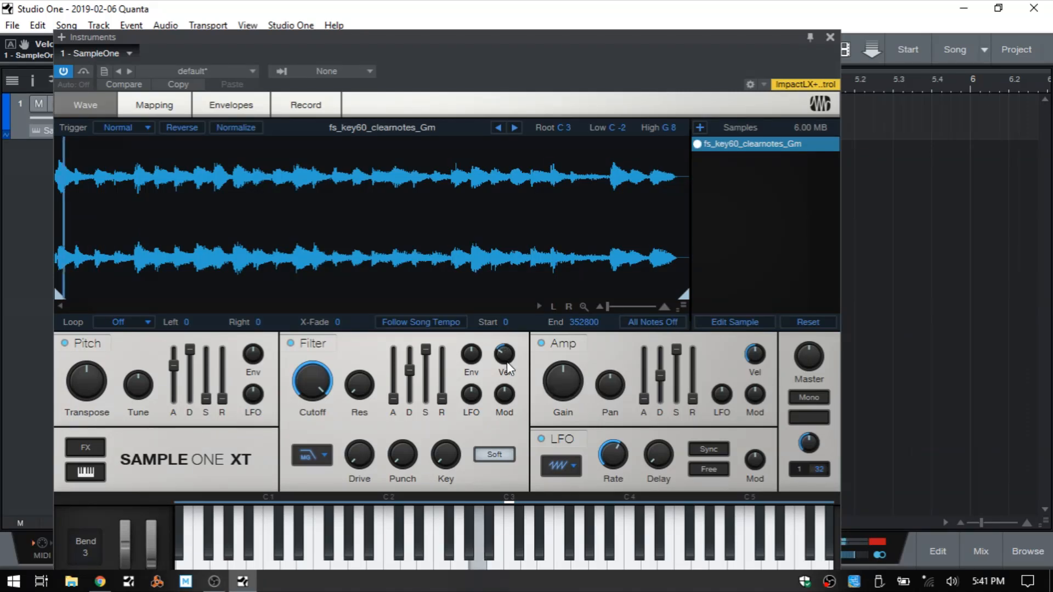
pyautogui.moveTo(503, 354); pyautogui.dragTo(510, 256)
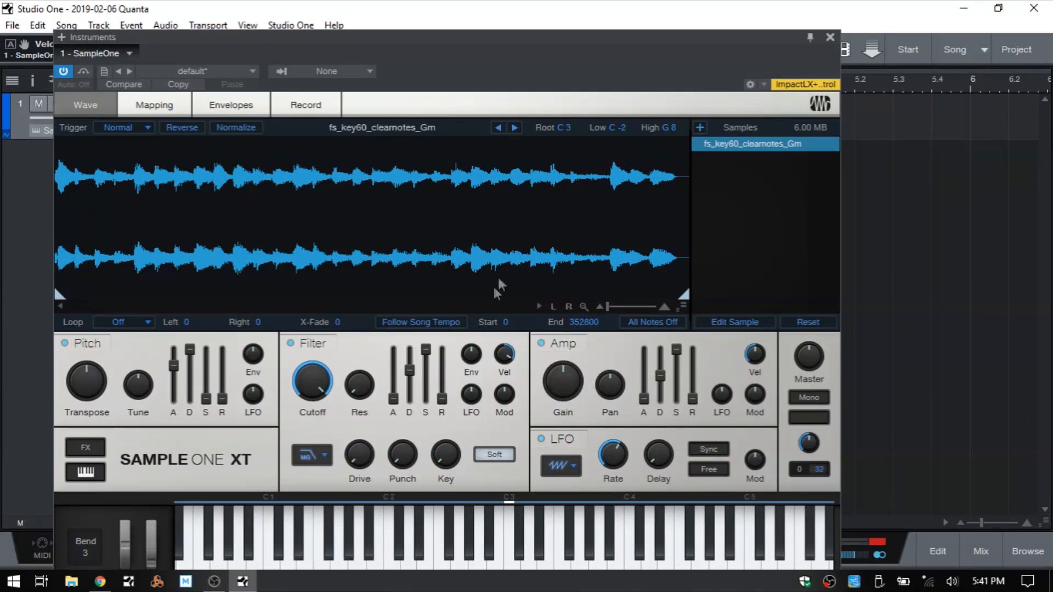
# Try the HP12 Ladder filter with the cutoff at minimum, varying its velocity and LFO amounts.
pyautogui.click(310, 459)
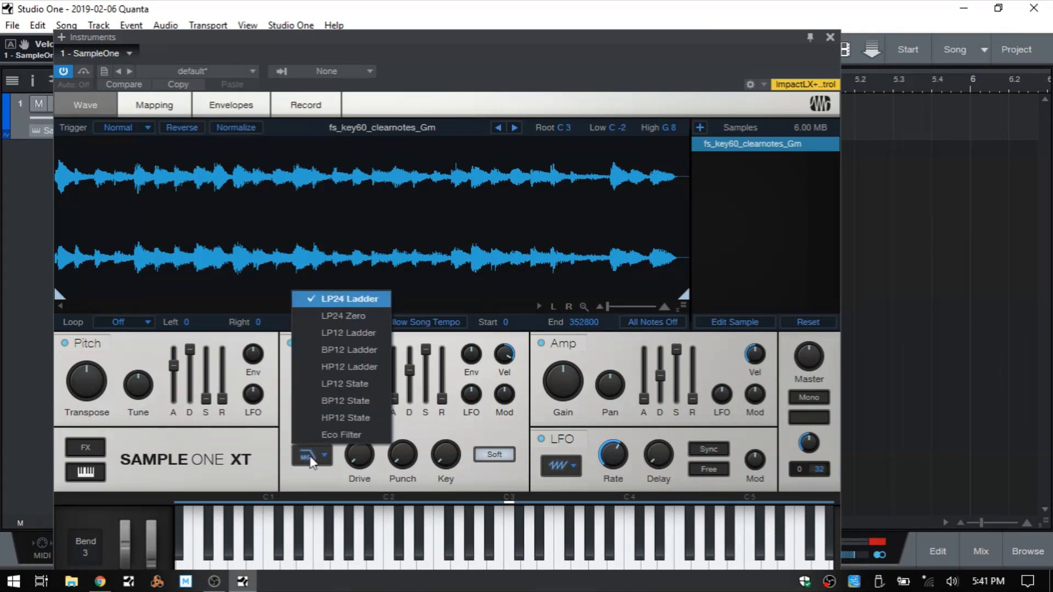
pyautogui.click(340, 366)
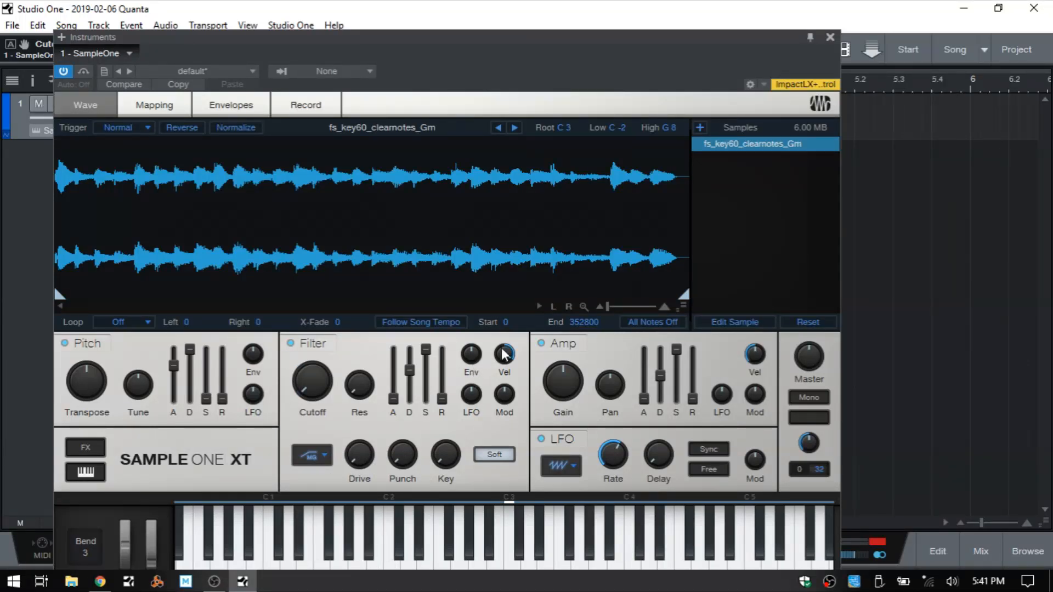
pyautogui.moveTo(509, 358); pyautogui.dragTo(511, 426)
pyautogui.moveTo(315, 373); pyautogui.dragTo(325, 466)
pyautogui.moveTo(508, 358); pyautogui.dragTo(511, 313)
pyautogui.moveTo(510, 363)
pyautogui.moveTo(471, 395); pyautogui.dragTo(503, 391)
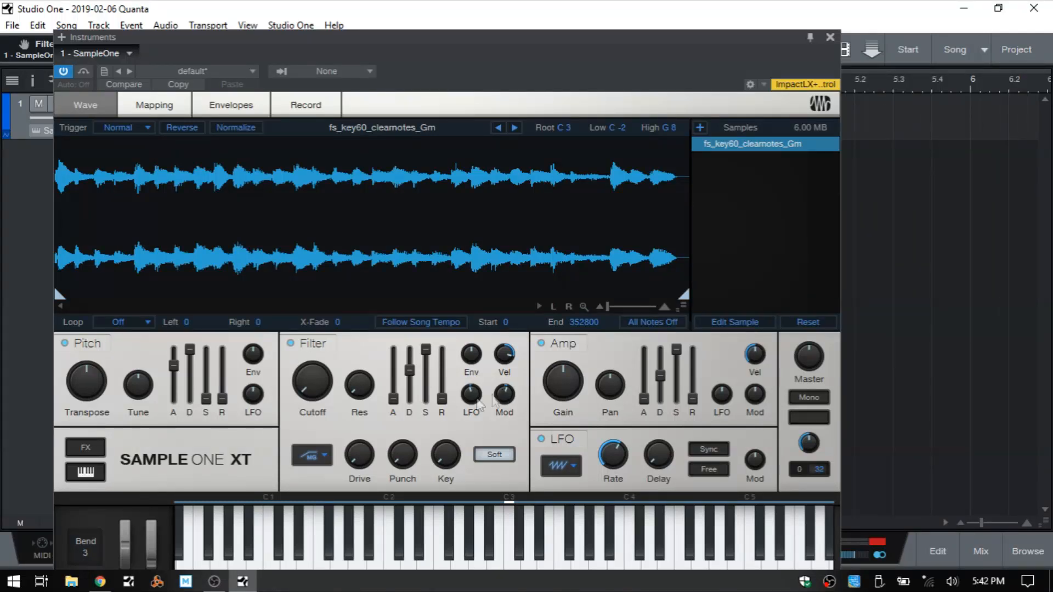
# Switch the filter type back to LP24 Ladder and open the cutoff to 20 kHz.
pyautogui.click(311, 453)
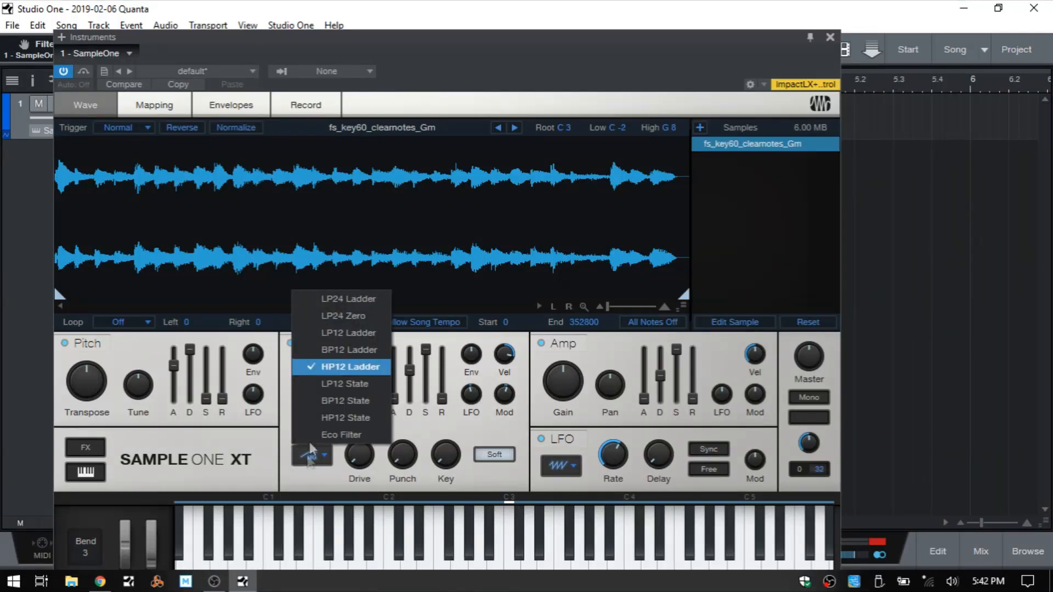
pyautogui.click(357, 301)
pyautogui.moveTo(312, 384); pyautogui.dragTo(296, 178)
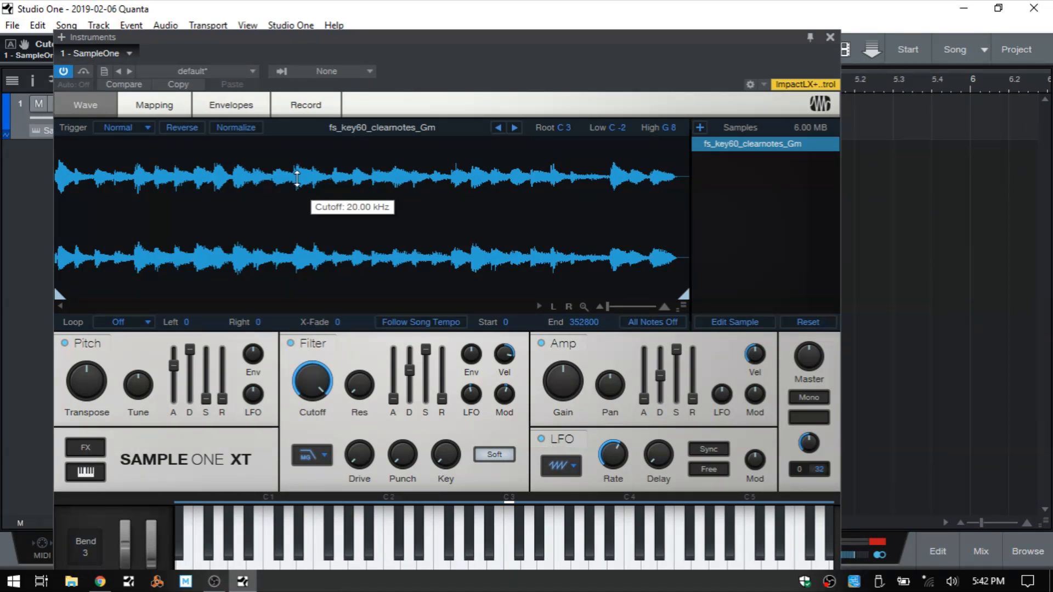
pyautogui.moveTo(297, 178); pyautogui.dragTo(297, 178)
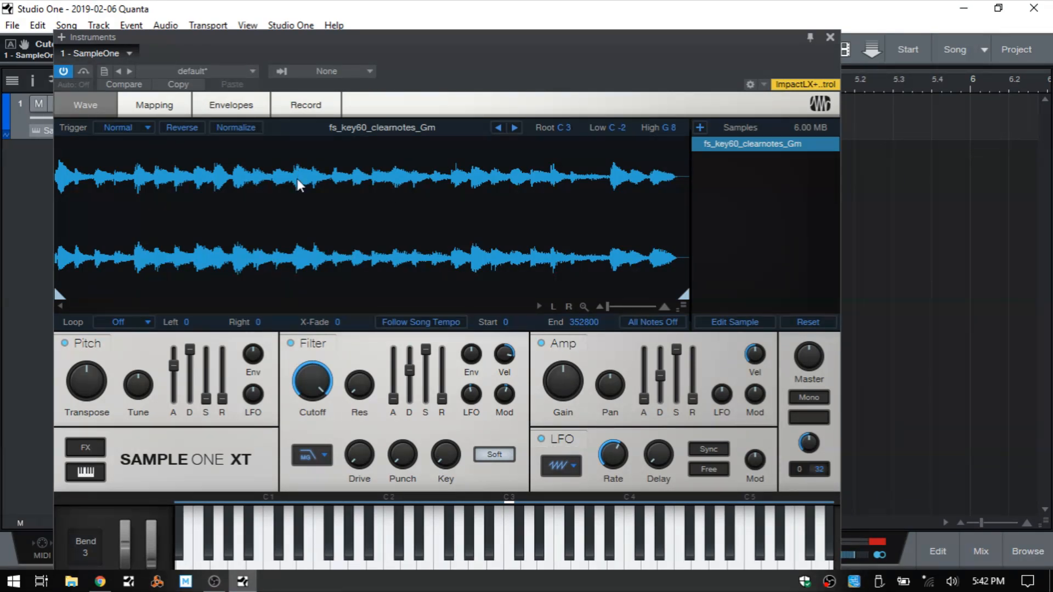
# Set the filter's velocity amount to 0% and try its modulation amount, resetting it to zero.
pyautogui.moveTo(492, 342); pyautogui.dragTo(501, 396)
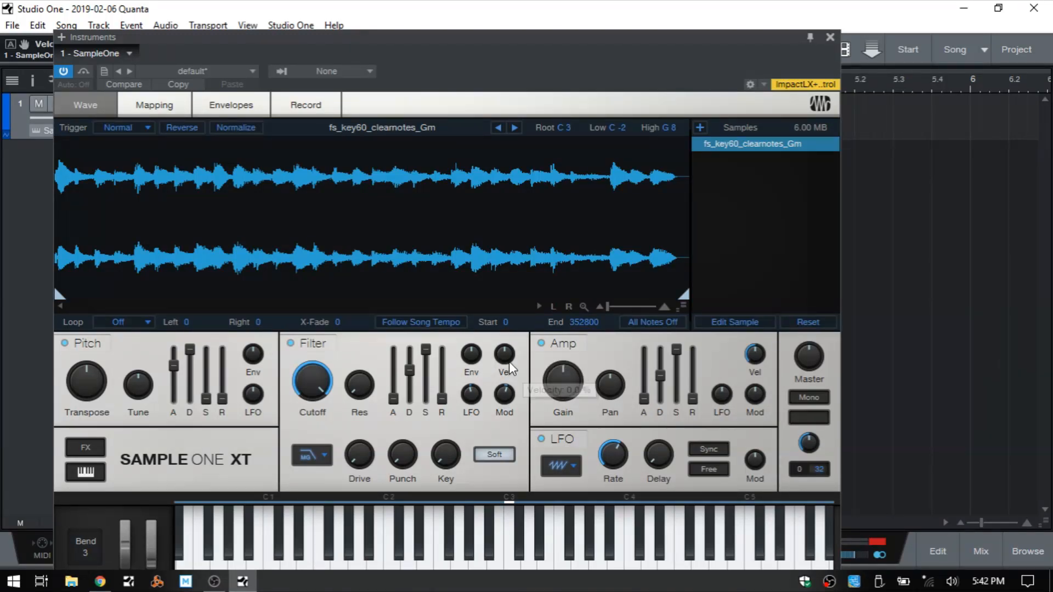
pyautogui.moveTo(502, 396); pyautogui.dragTo(509, 464)
pyautogui.moveTo(480, 394)
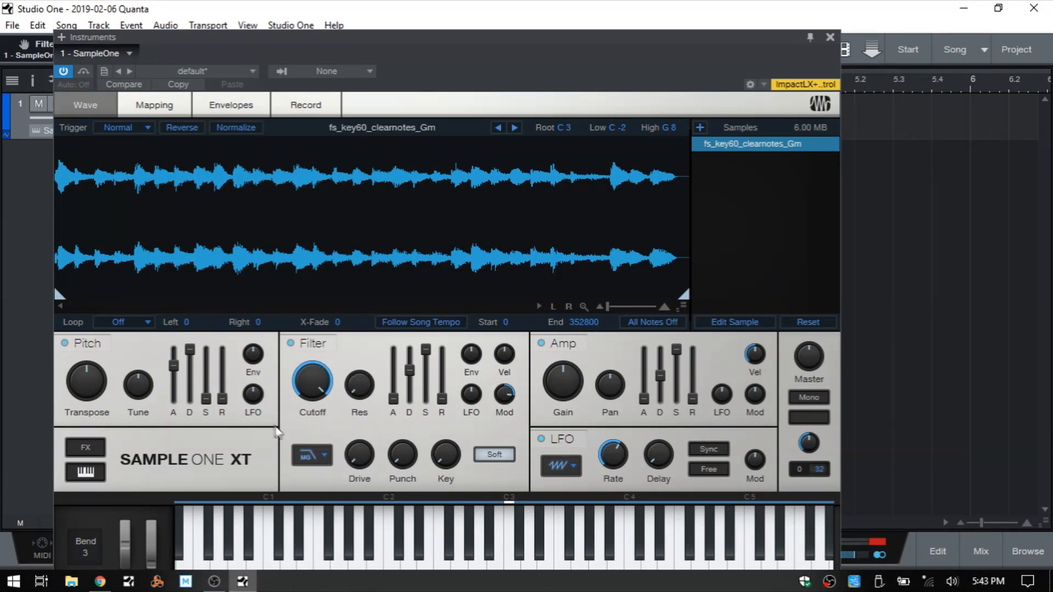
pyautogui.keyDown('ctrl'); pyautogui.click(505, 395); pyautogui.keyUp('ctrl')
# Try the filter's Drive, and sweep its Punch up to maximum and back to zero.
pyautogui.moveTo(360, 468)
pyautogui.moveTo(361, 468)
pyautogui.mouseDown()
pyautogui.moveTo(361, 399)
pyautogui.moveTo(357, 458)
pyautogui.mouseUp()
pyautogui.click(402, 459)
pyautogui.moveTo(403, 457); pyautogui.dragTo(427, 209)
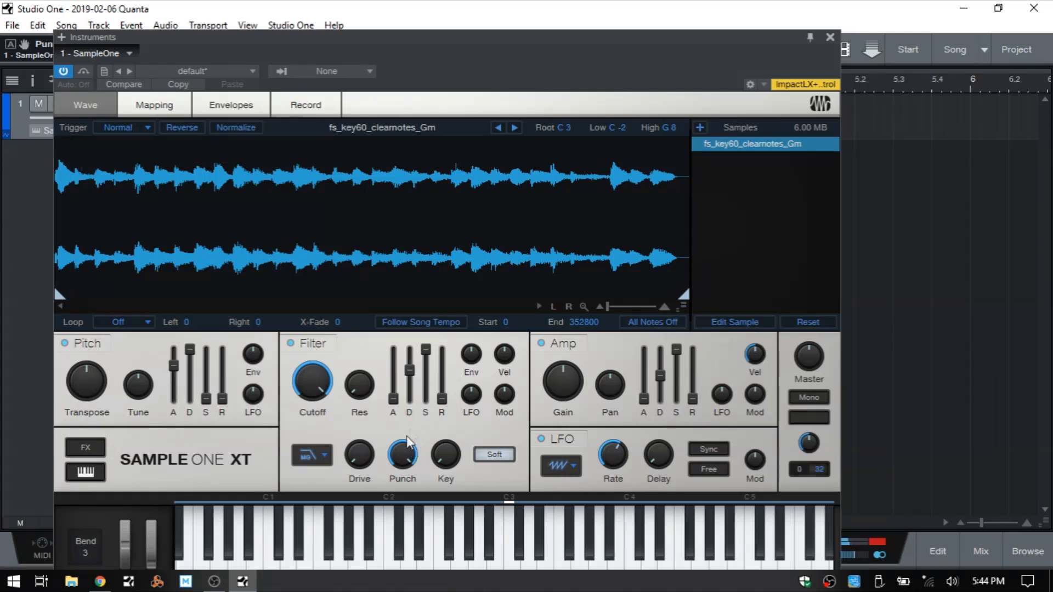
pyautogui.moveTo(402, 453); pyautogui.dragTo(415, 522)
# Sweep the filter's Key tracking up to 100% and back down, and toggle the Soft option.
pyautogui.moveTo(446, 456); pyautogui.dragTo(446, 464)
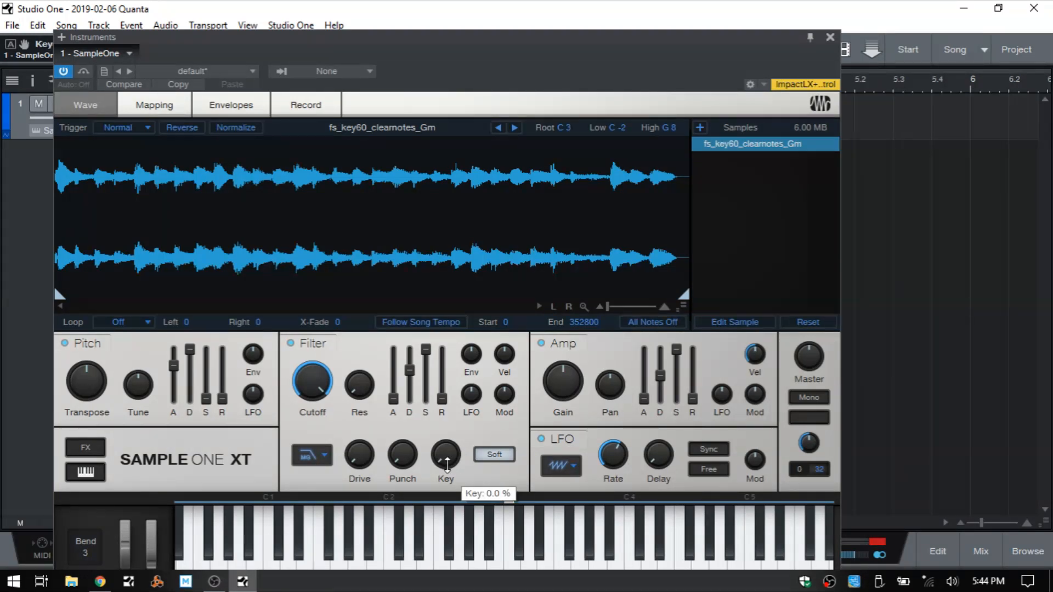
pyautogui.moveTo(446, 465); pyautogui.dragTo(450, 321)
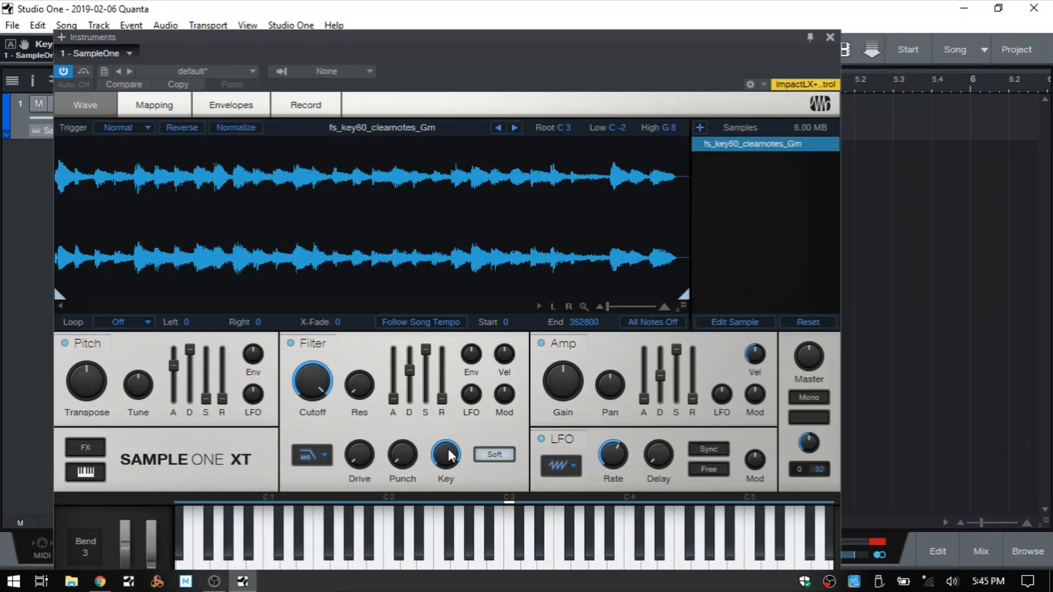
pyautogui.moveTo(448, 455); pyautogui.dragTo(445, 421)
pyautogui.moveTo(476, 561)
pyautogui.mouseDown()
pyautogui.moveTo(785, 553)
pyautogui.moveTo(258, 551)
pyautogui.mouseUp()
pyautogui.moveTo(445, 466)
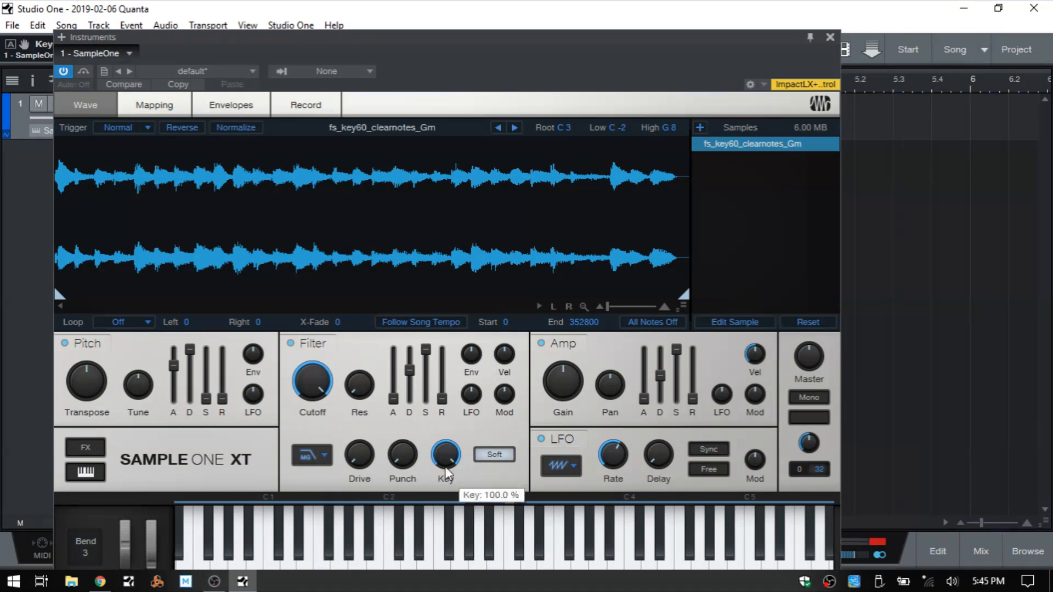
pyautogui.moveTo(445, 466); pyautogui.dragTo(448, 587)
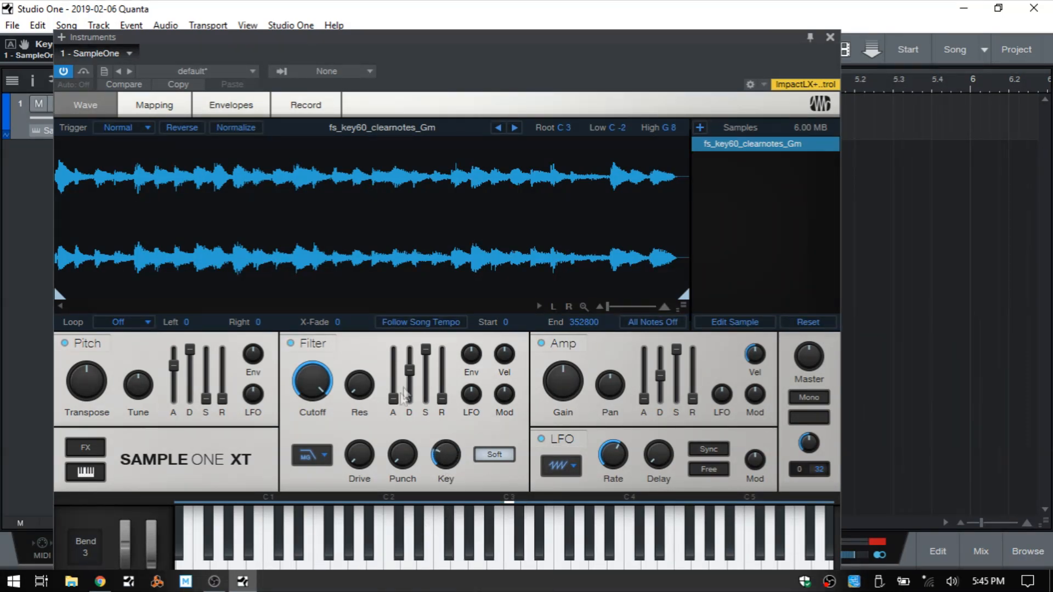
pyautogui.click(503, 459)
# Sweep the amp gain down to -144 dB and up to +20 dB, reset it to its default, and try the pan.
pyautogui.moveTo(641, 394)
pyautogui.moveTo(563, 382); pyautogui.dragTo(560, 383)
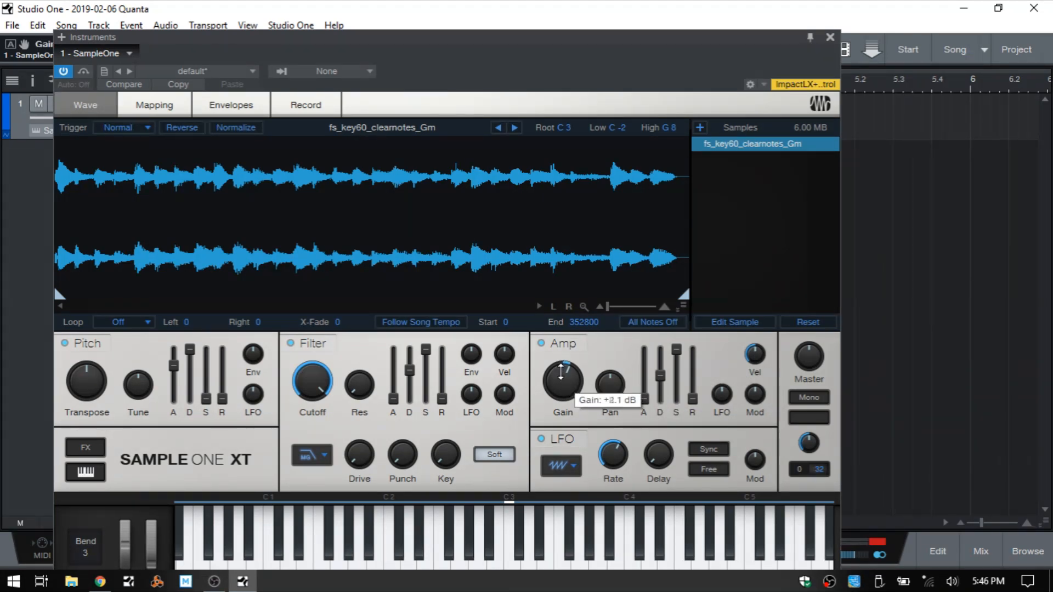
pyautogui.moveTo(564, 377); pyautogui.dragTo(578, 587)
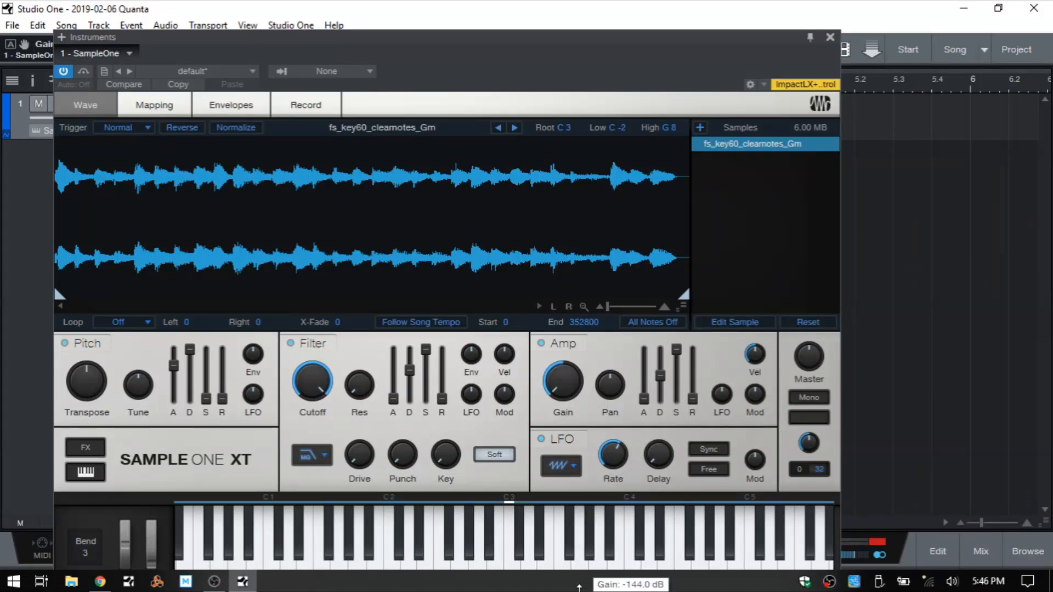
pyautogui.moveTo(579, 588); pyautogui.dragTo(573, 208)
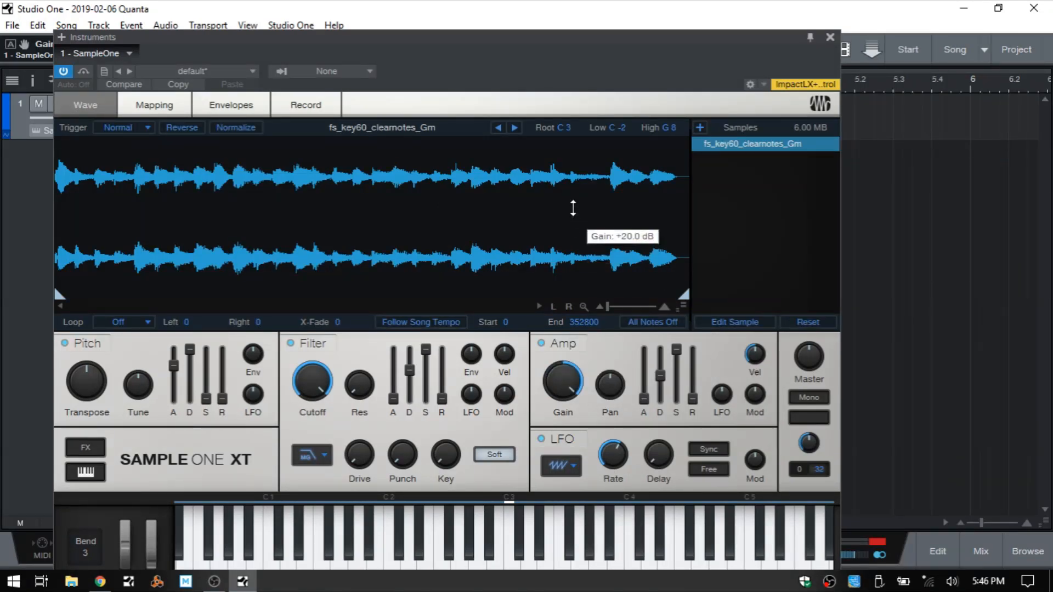
pyautogui.keyDown('ctrl'); pyautogui.click(562, 378); pyautogui.keyUp('ctrl')
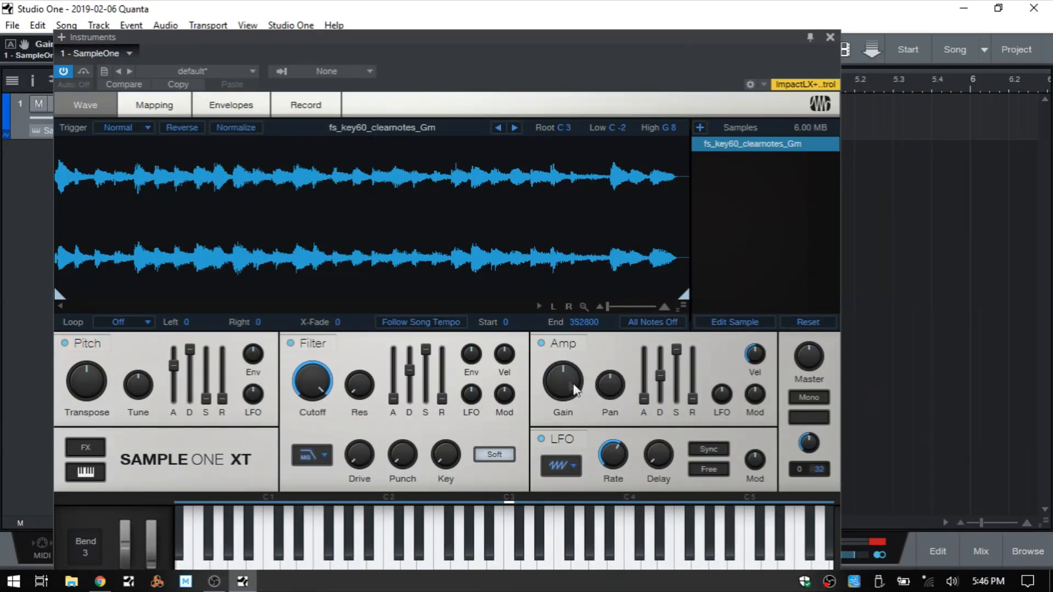
pyautogui.moveTo(610, 389)
pyautogui.mouseDown()
pyautogui.moveTo(609, 288)
pyautogui.moveTo(614, 409)
pyautogui.moveTo(630, 481)
pyautogui.moveTo(614, 391)
pyautogui.mouseUp()
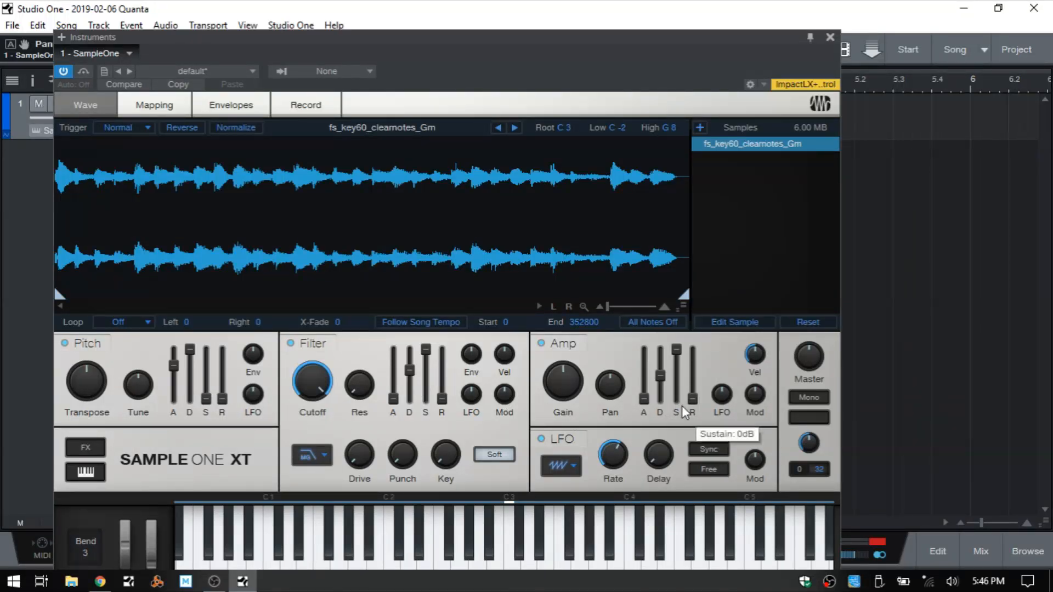
# Raise the amp envelope's attack a little above the middle of its range and audition the sample.
pyautogui.moveTo(655, 400)
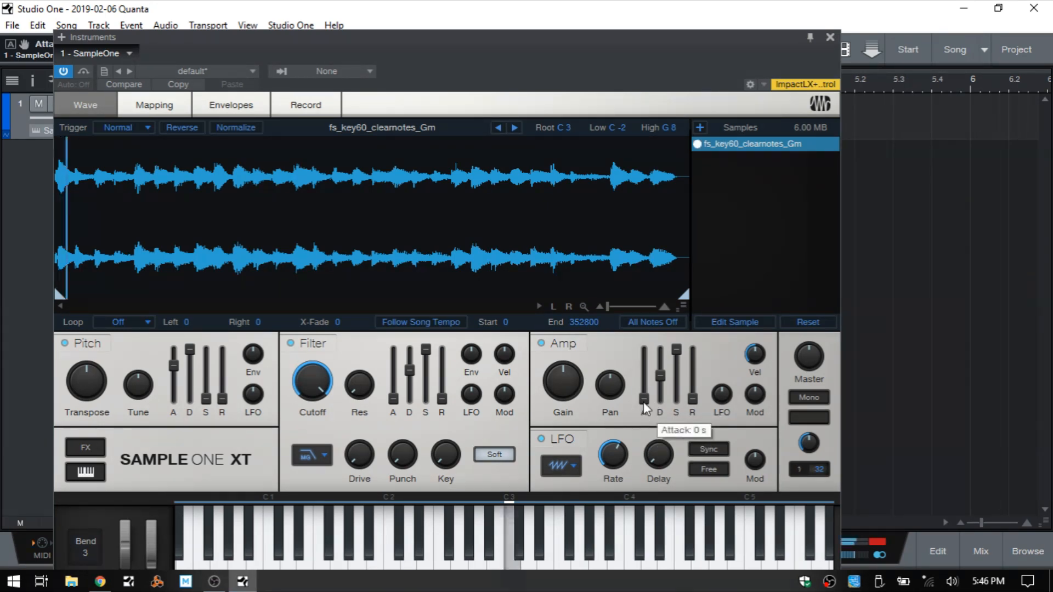
pyautogui.moveTo(643, 402); pyautogui.dragTo(641, 291)
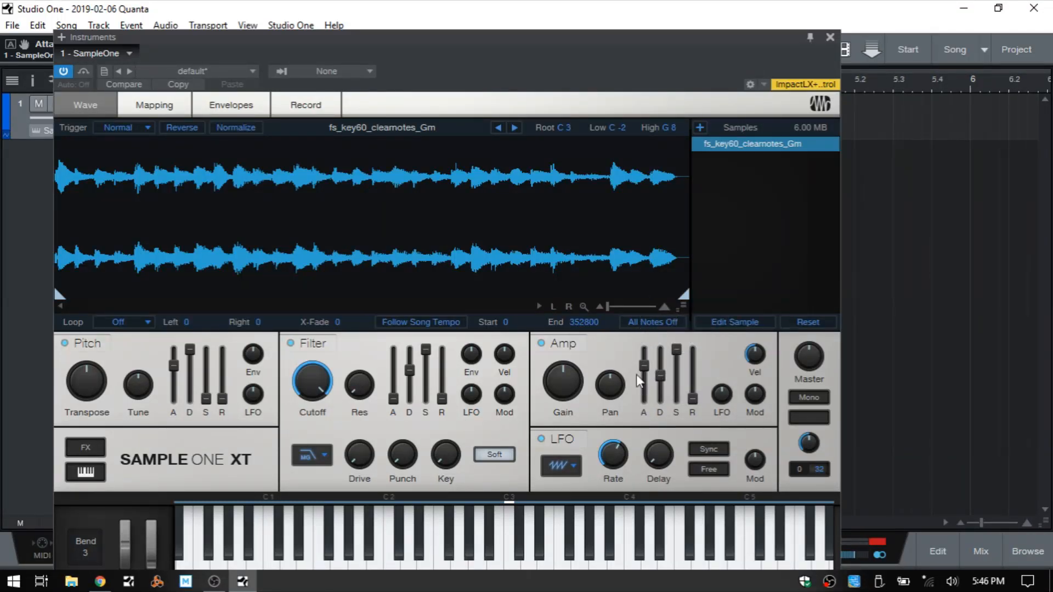
pyautogui.moveTo(638, 374)
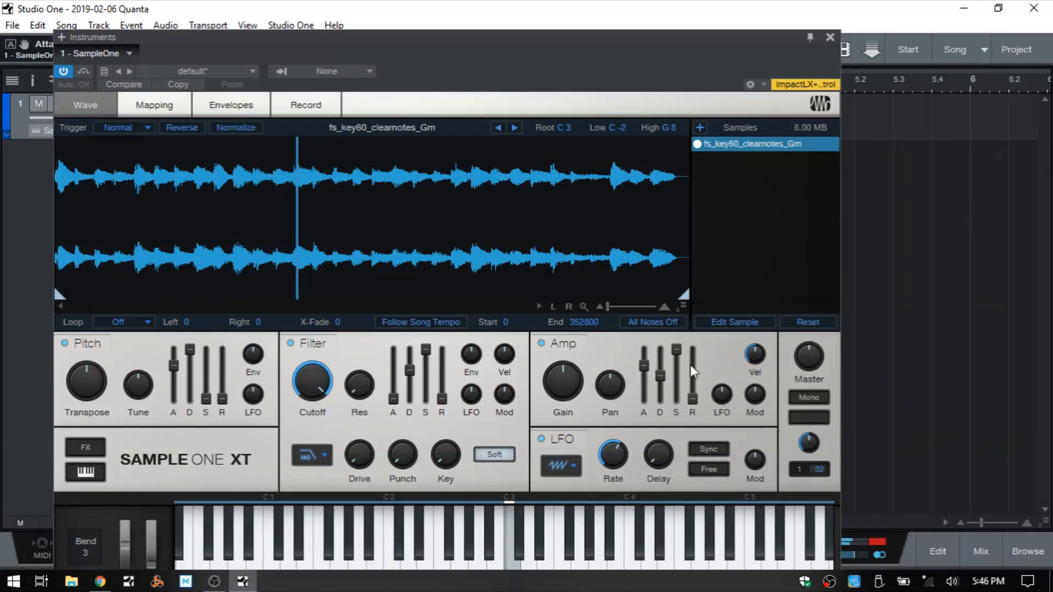
pyautogui.moveTo(680, 375)
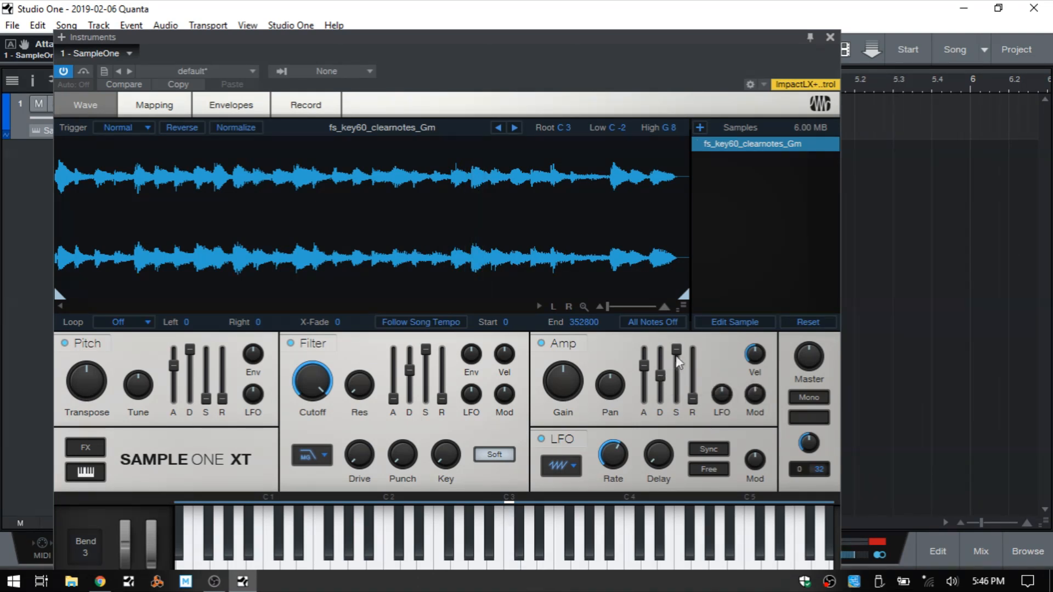
# Lower the amp envelope's sustain below the middle and raise its decay above the middle.
pyautogui.moveTo(680, 356)
pyautogui.moveTo(675, 350); pyautogui.dragTo(680, 449)
pyautogui.moveTo(664, 350)
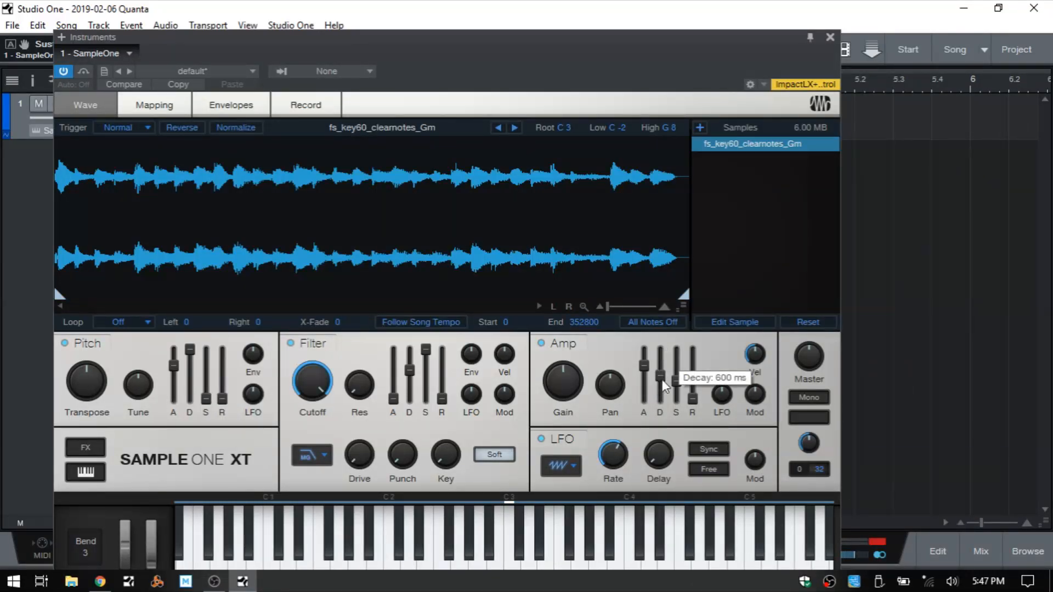
pyautogui.moveTo(660, 376); pyautogui.dragTo(661, 341)
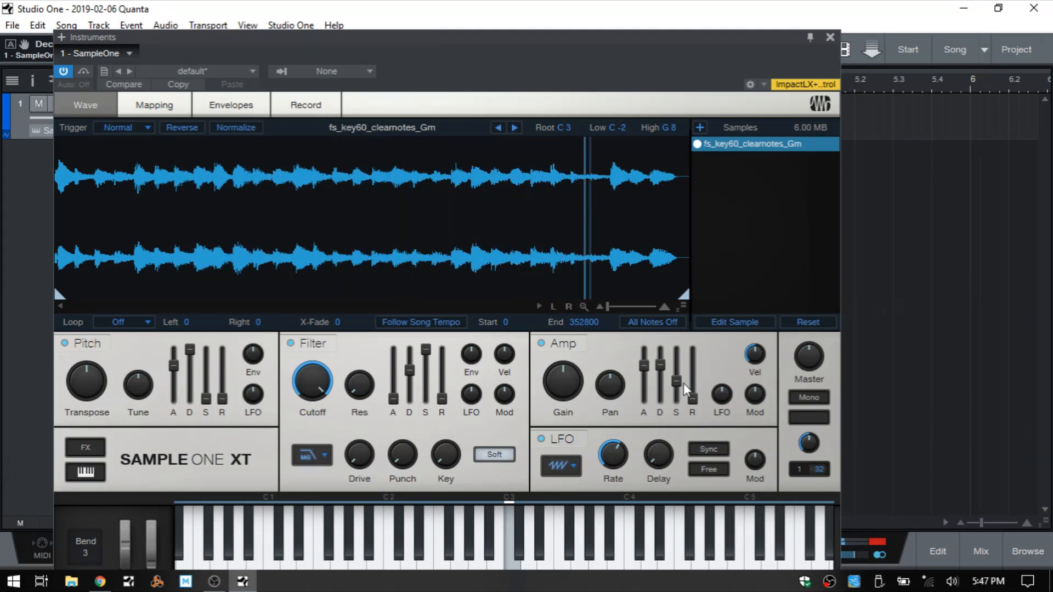
# Shorten the amp envelope's attack to about the middle and lower its sustain further toward the minimum.
pyautogui.moveTo(645, 364); pyautogui.dragTo(648, 387)
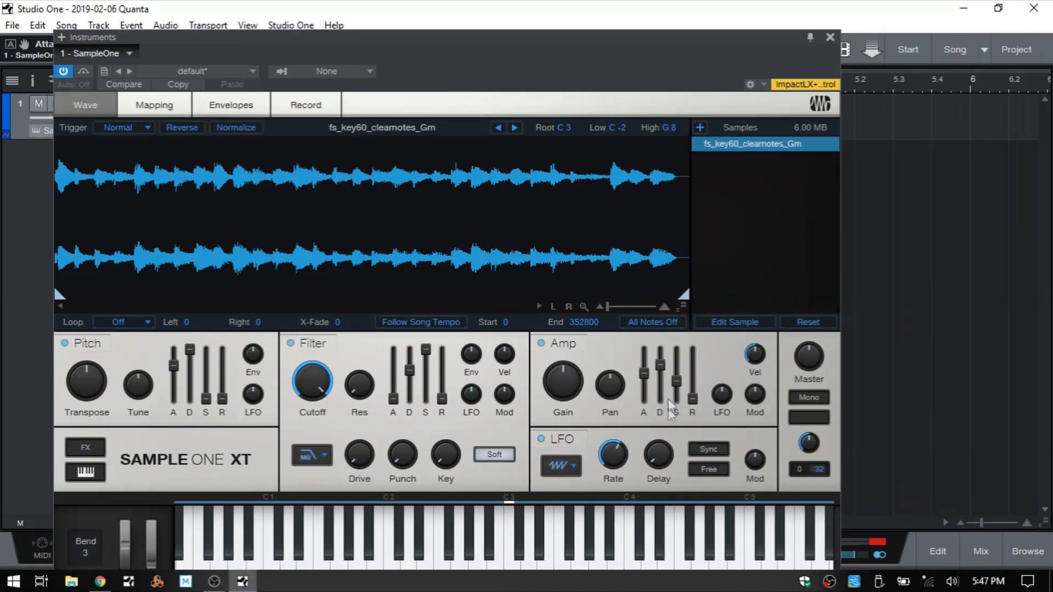
pyautogui.moveTo(673, 400)
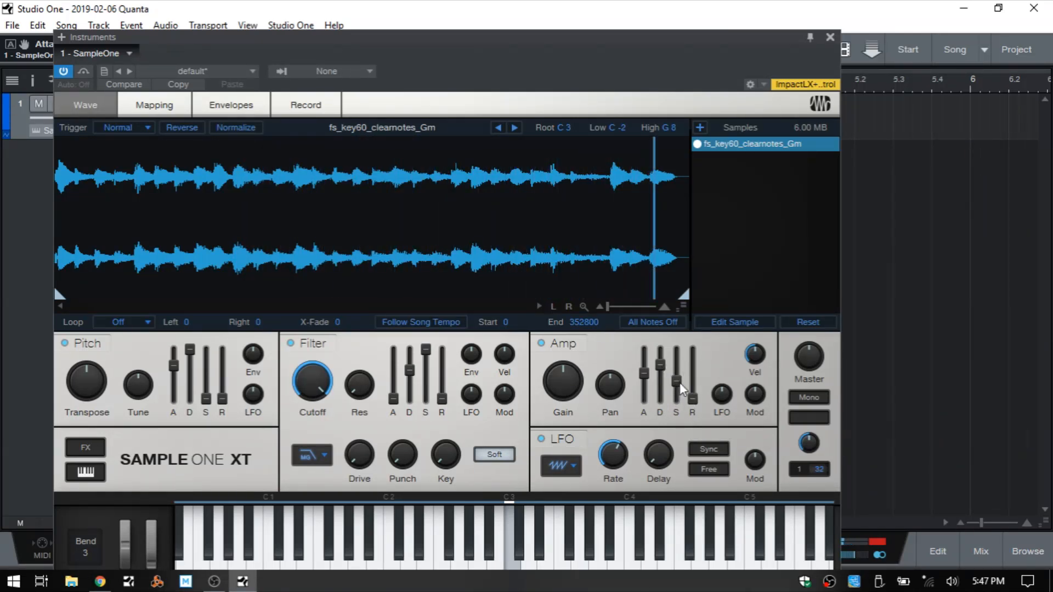
pyautogui.moveTo(676, 382); pyautogui.dragTo(677, 406)
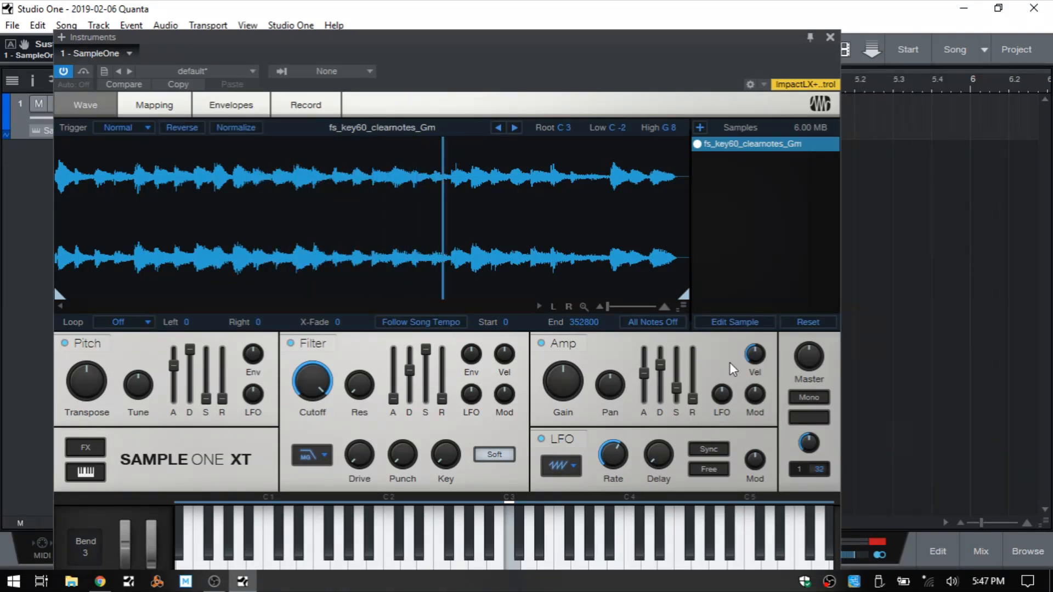
# Set the amp envelope's release to 2.361 s, raise its sustain to maximum and drop its attack to zero.
pyautogui.moveTo(695, 394)
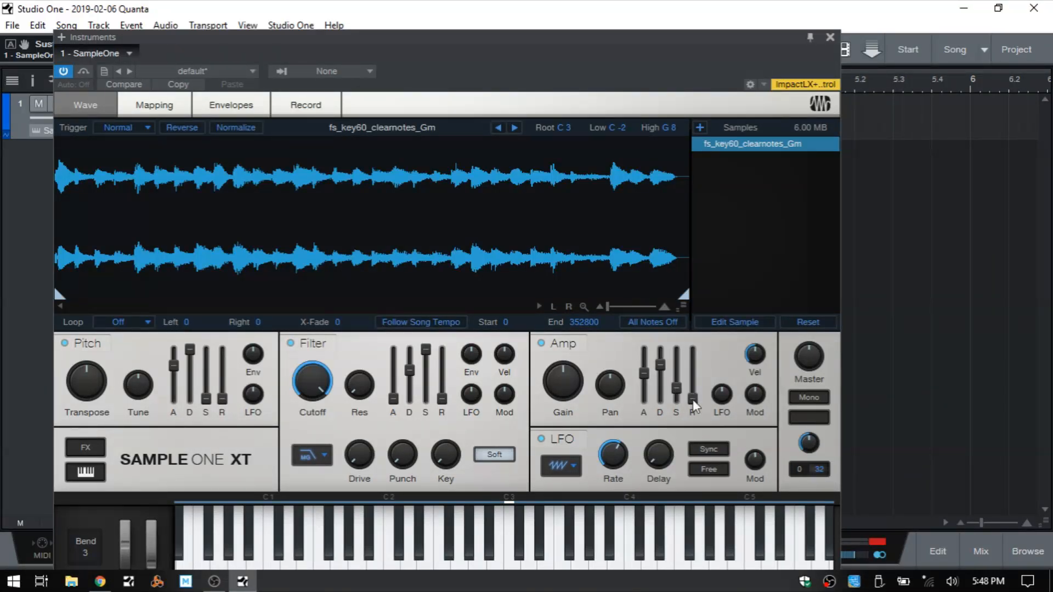
pyautogui.moveTo(692, 403); pyautogui.dragTo(698, 307)
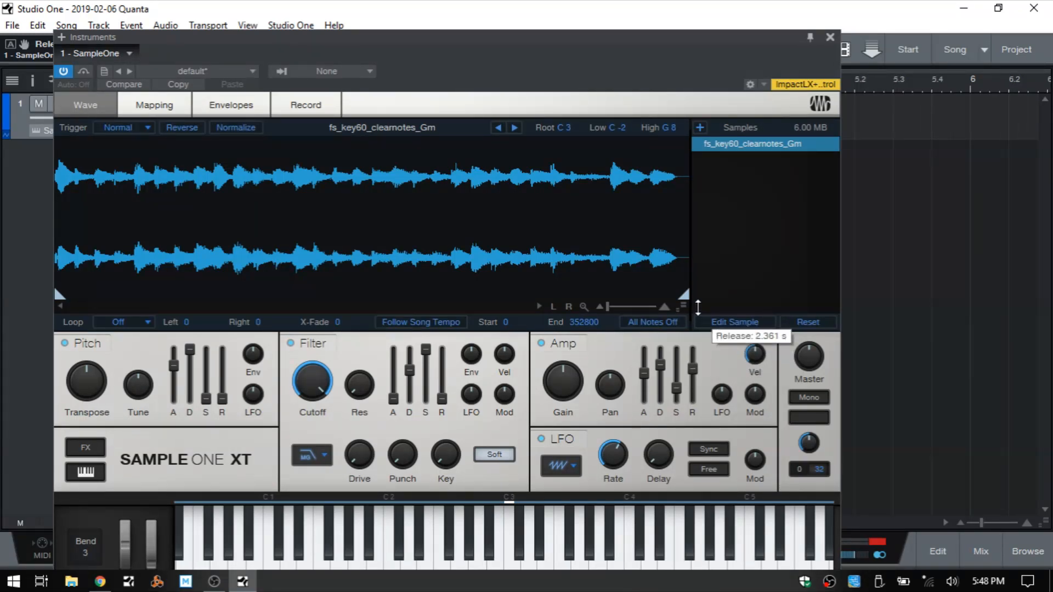
pyautogui.moveTo(673, 389); pyautogui.dragTo(680, 241)
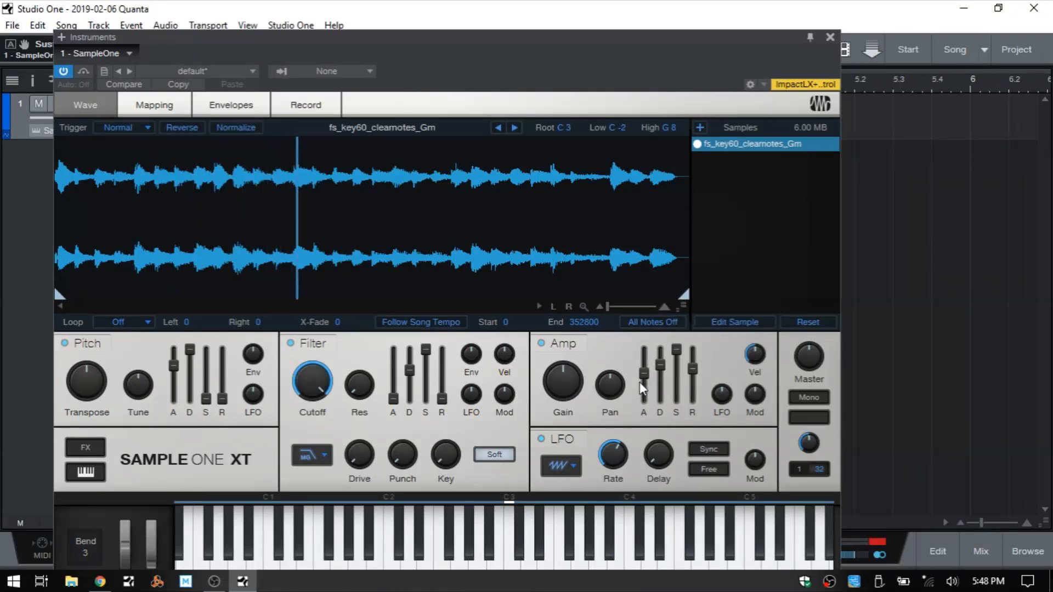
pyautogui.moveTo(640, 376); pyautogui.dragTo(649, 488)
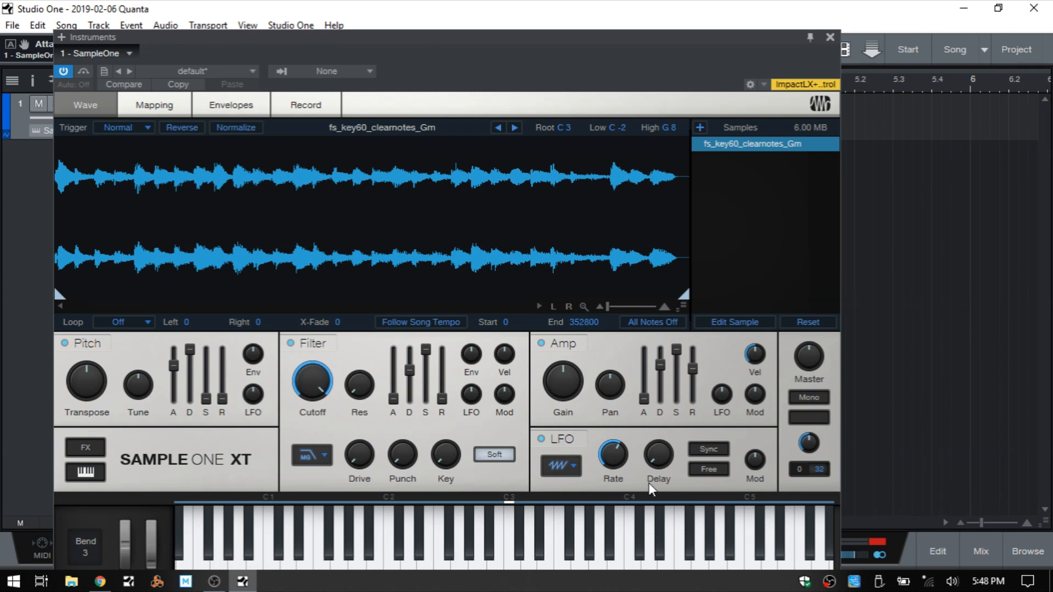
# Drop the amp envelope's release to minimum and apply LFO modulation to the amp with a Sine waveform.
pyautogui.moveTo(698, 368); pyautogui.dragTo(685, 523)
pyautogui.moveTo(722, 400); pyautogui.dragTo(721, 438)
pyautogui.click(570, 465)
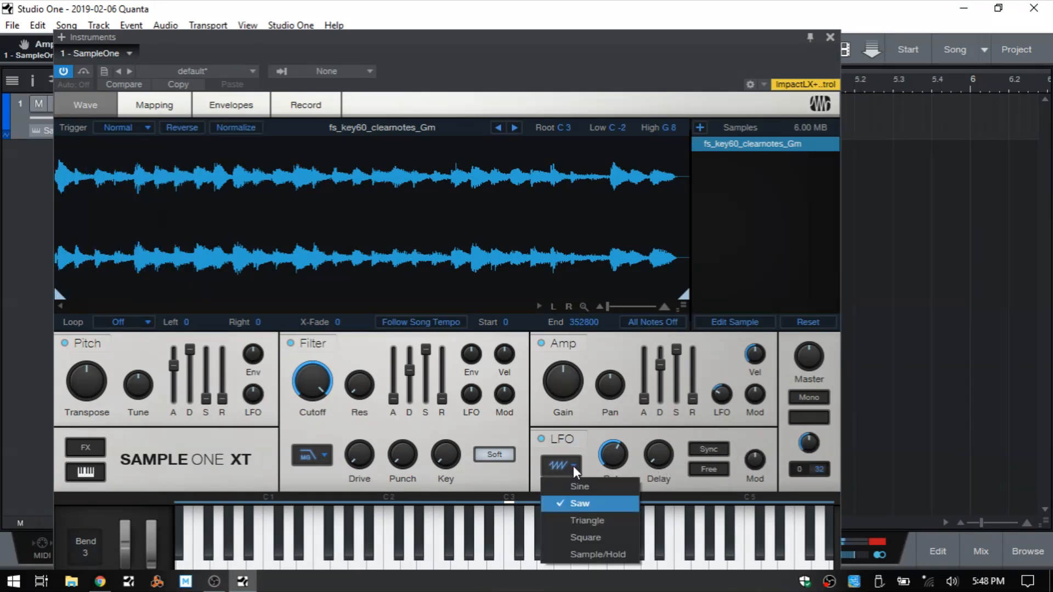
pyautogui.click(579, 487)
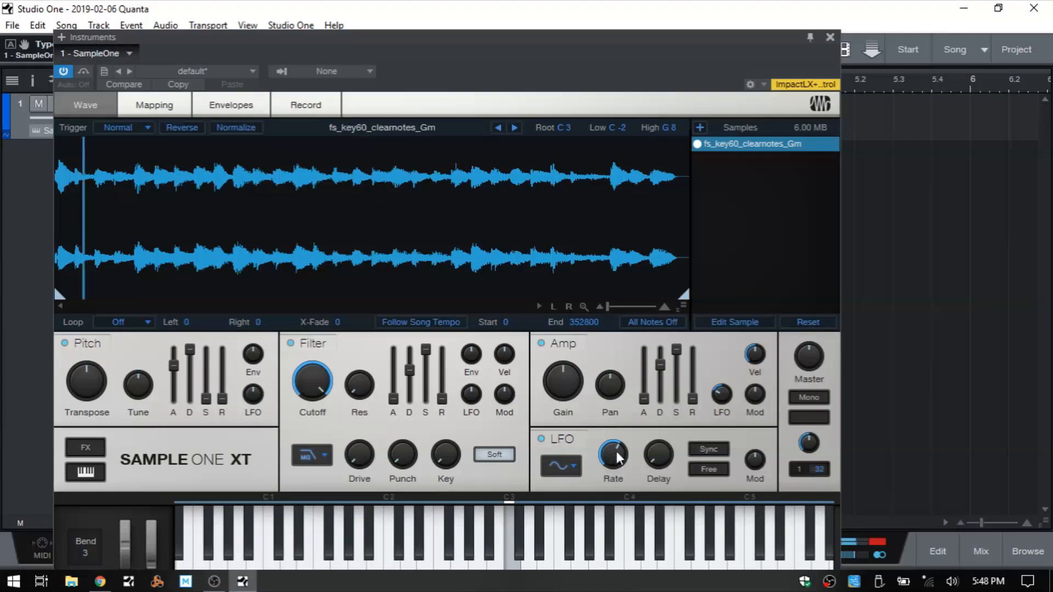
# Slow the LFO rate to below the middle of its range and fine-tune the amp's LFO amount while auditioning the sample.
pyautogui.moveTo(616, 454); pyautogui.dragTo(617, 489)
pyautogui.moveTo(715, 397)
pyautogui.mouseDown()
pyautogui.moveTo(714, 430)
pyautogui.moveTo(714, 389)
pyautogui.mouseUp()
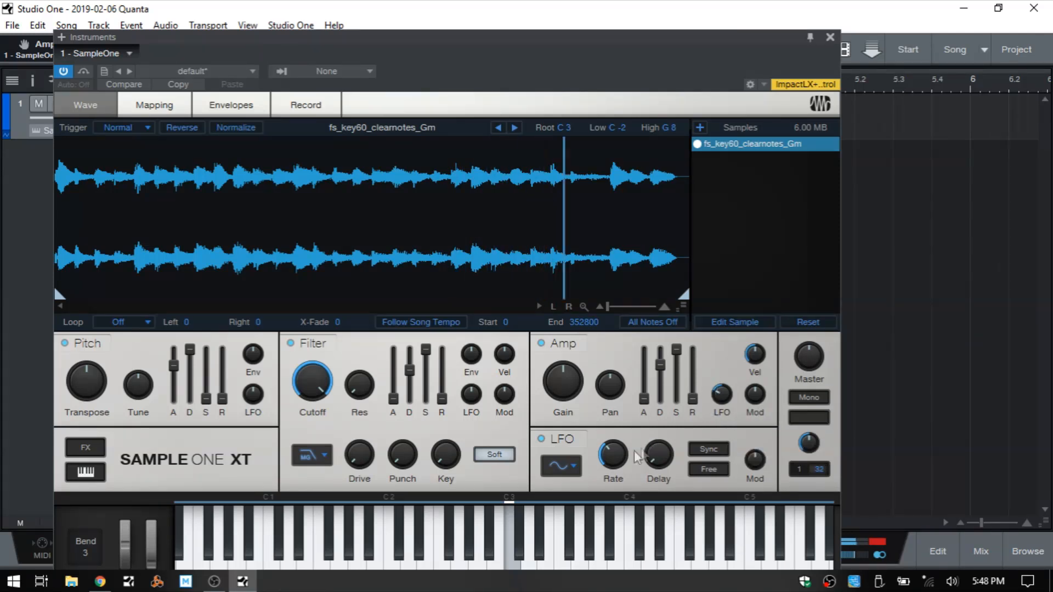
pyautogui.moveTo(614, 453)
pyautogui.mouseDown()
pyautogui.moveTo(630, 382)
pyautogui.moveTo(624, 465)
pyautogui.mouseUp()
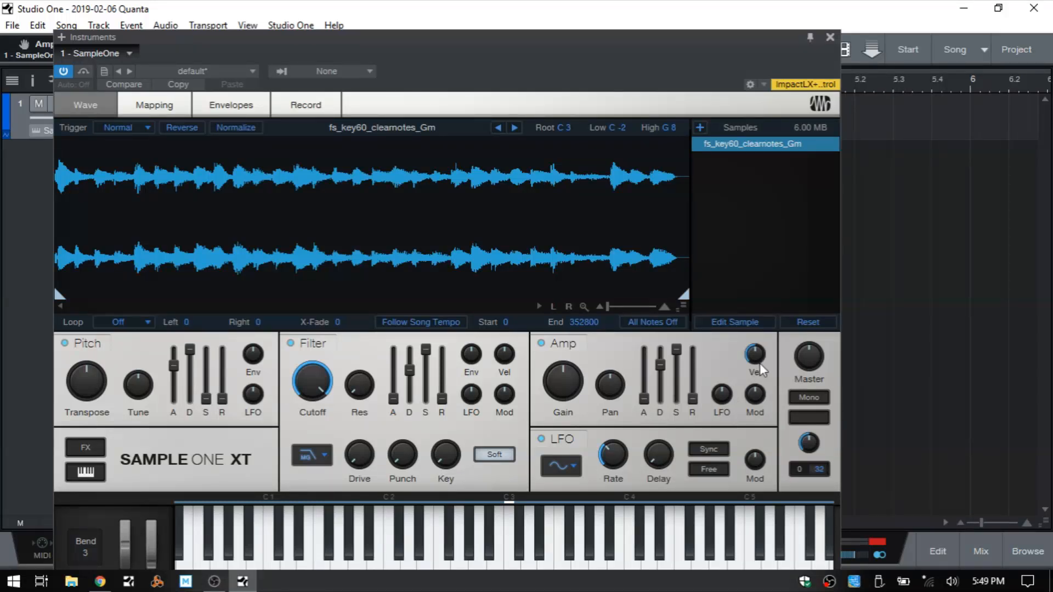
# Raise the amp's velocity amount above the middle and move its wheel modulation amount away from zero.
pyautogui.moveTo(758, 362); pyautogui.dragTo(752, 175)
pyautogui.moveTo(686, 398)
pyautogui.moveTo(754, 355); pyautogui.dragTo(758, 220)
pyautogui.moveTo(765, 403)
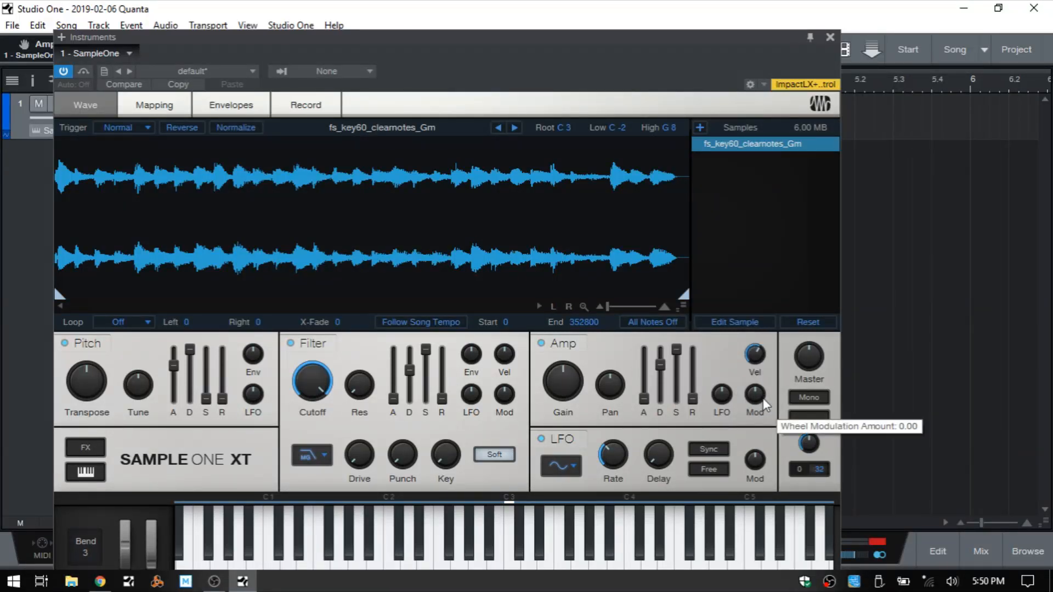
pyautogui.moveTo(764, 404); pyautogui.dragTo(762, 308)
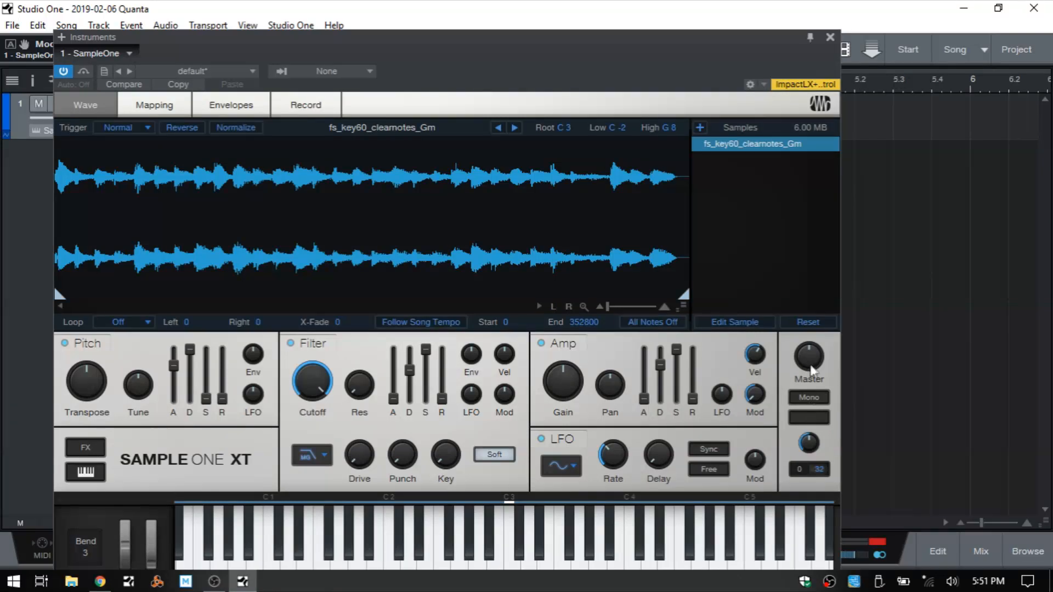
# Try out the master level, mono mode and voice limit.
pyautogui.moveTo(809, 356); pyautogui.dragTo(808, 346)
pyautogui.moveTo(816, 344)
pyautogui.click(809, 397)
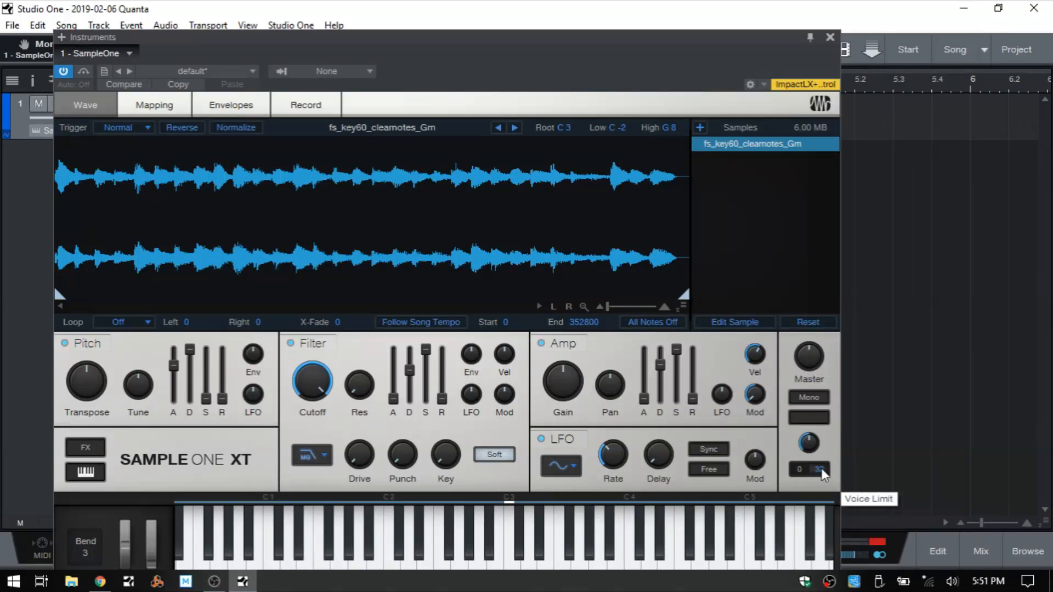
pyautogui.moveTo(821, 470); pyautogui.dragTo(800, 276)
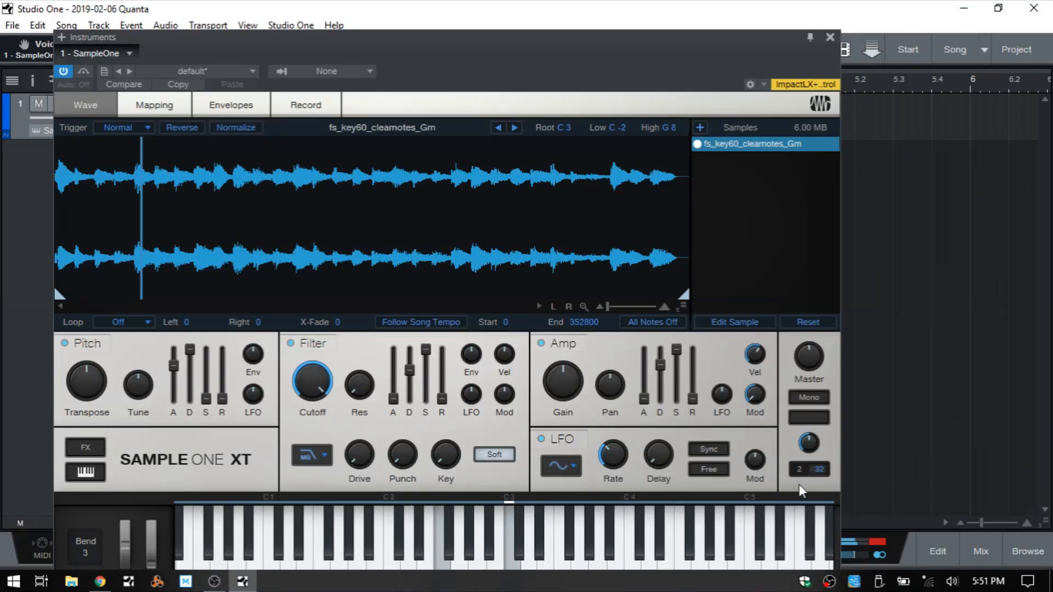
# Enable mono mode with glide and try a longer glide time while auditioning notes.
pyautogui.click(813, 401)
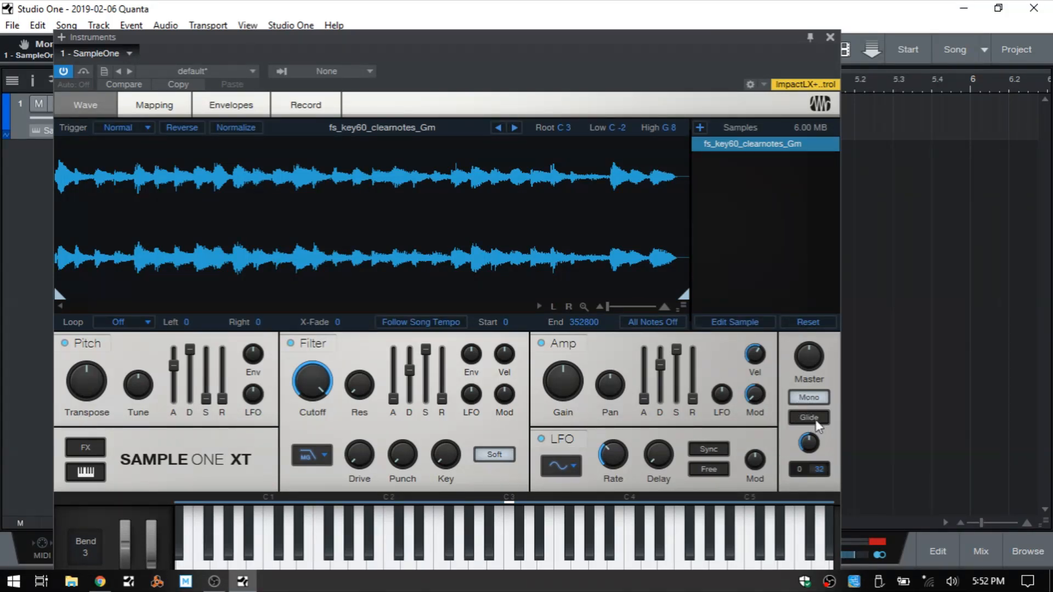
pyautogui.click(807, 419)
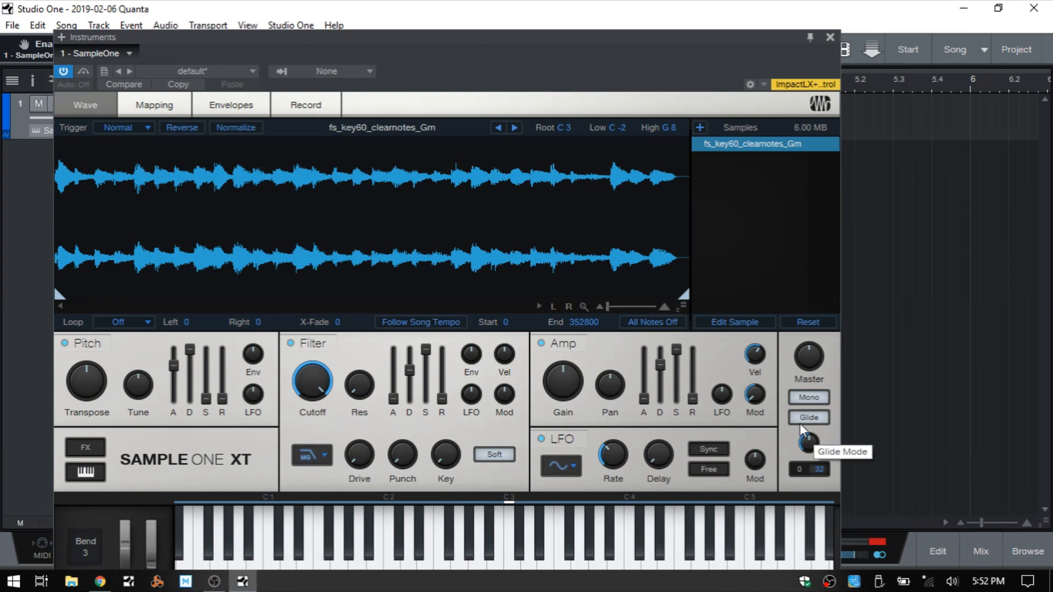
pyautogui.moveTo(809, 455)
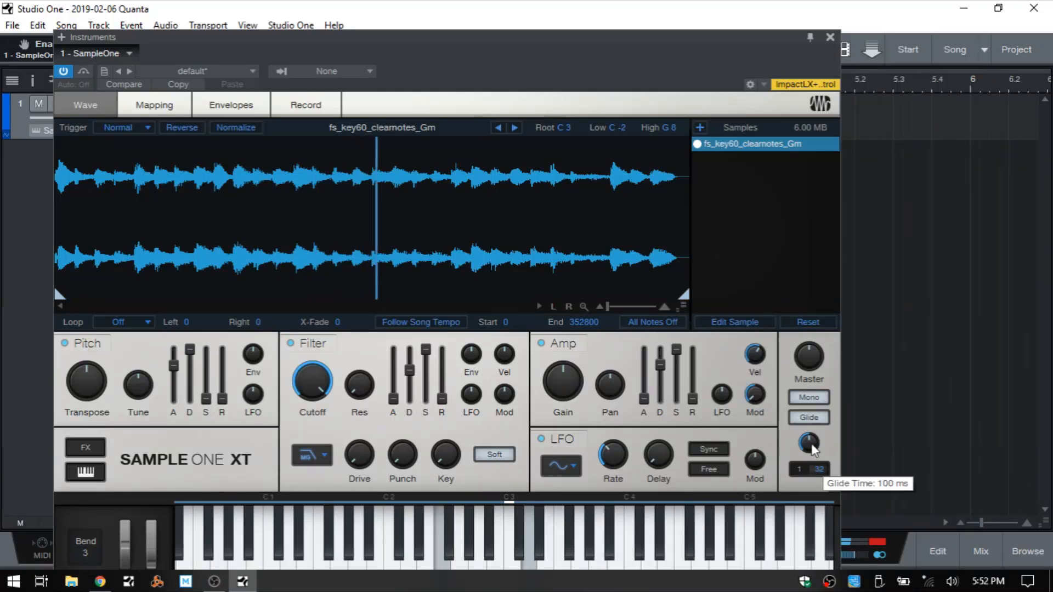
pyautogui.moveTo(810, 446); pyautogui.dragTo(806, 370)
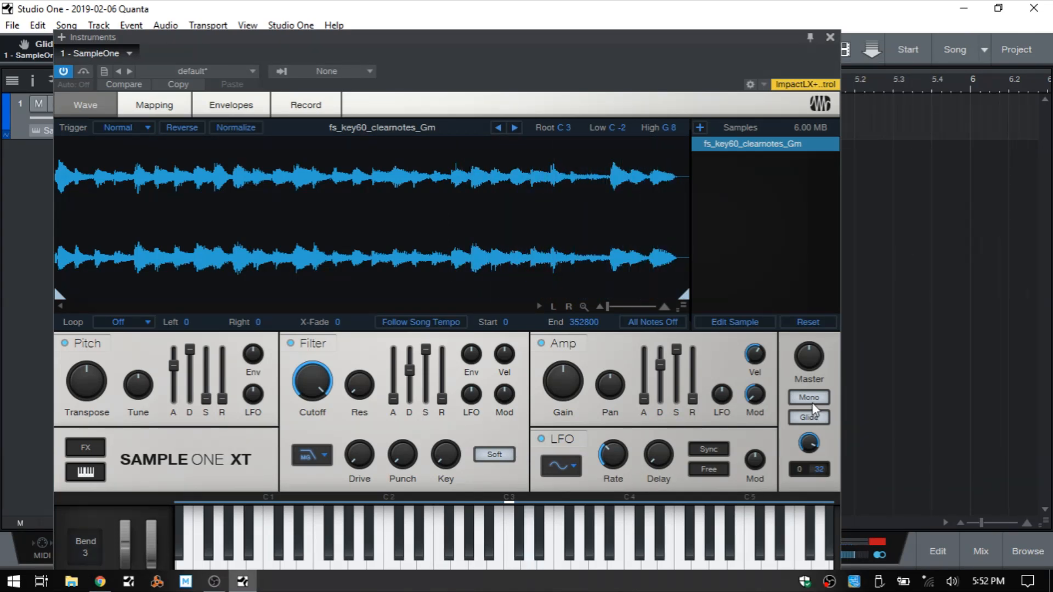
pyautogui.moveTo(807, 445)
# Reposition the instrument window so the pitch and mod wheels are fully visible and set the bend range to 12.
pyautogui.moveTo(401, 38); pyautogui.dragTo(494, 13)
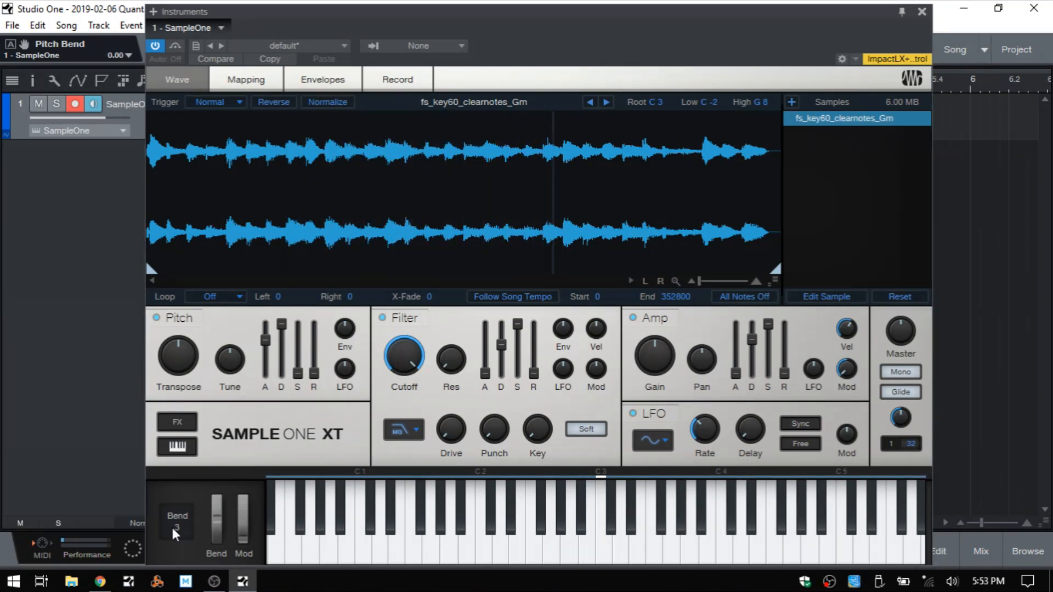
pyautogui.write('12')
pyautogui.press('Return')
pyautogui.moveTo(552, 12); pyautogui.dragTo(489, 8)
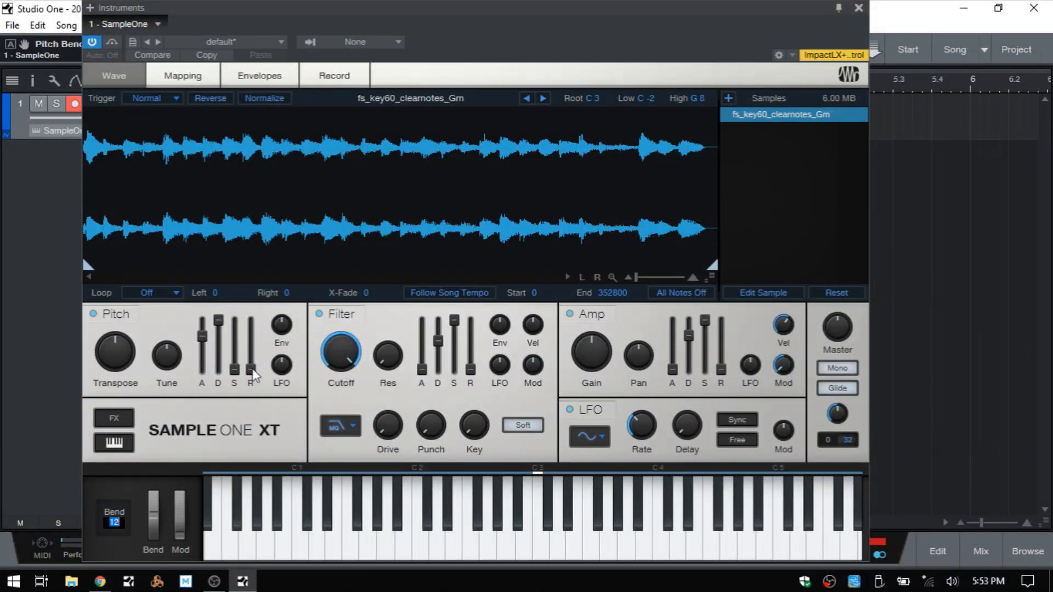
# Swap the on-screen keyboard for the effects section and examine the effects on its FX A and FX B pages.
pyautogui.click(110, 444)
pyautogui.click(110, 418)
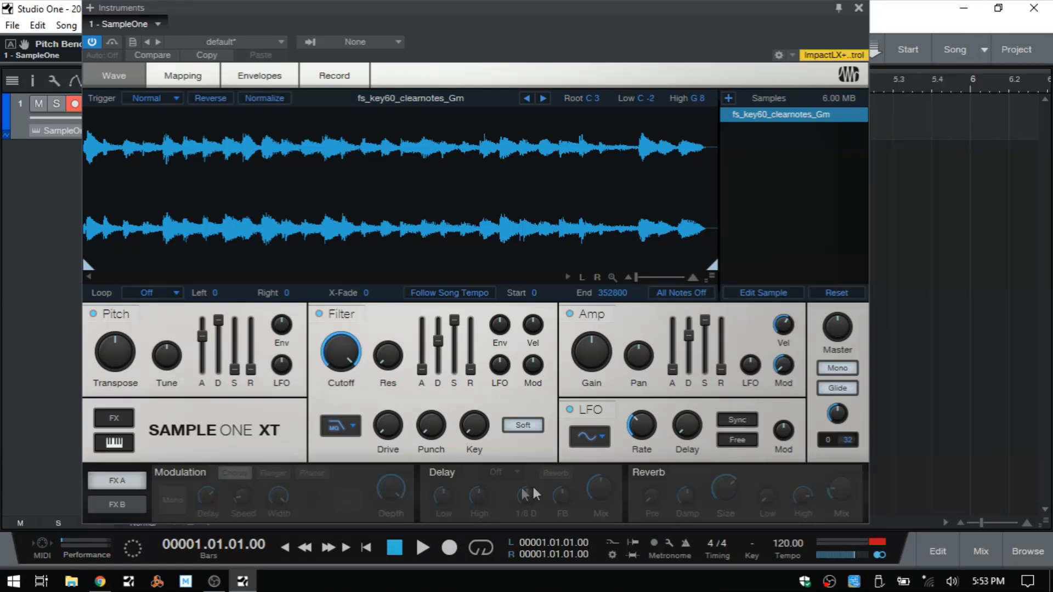
pyautogui.click(103, 507)
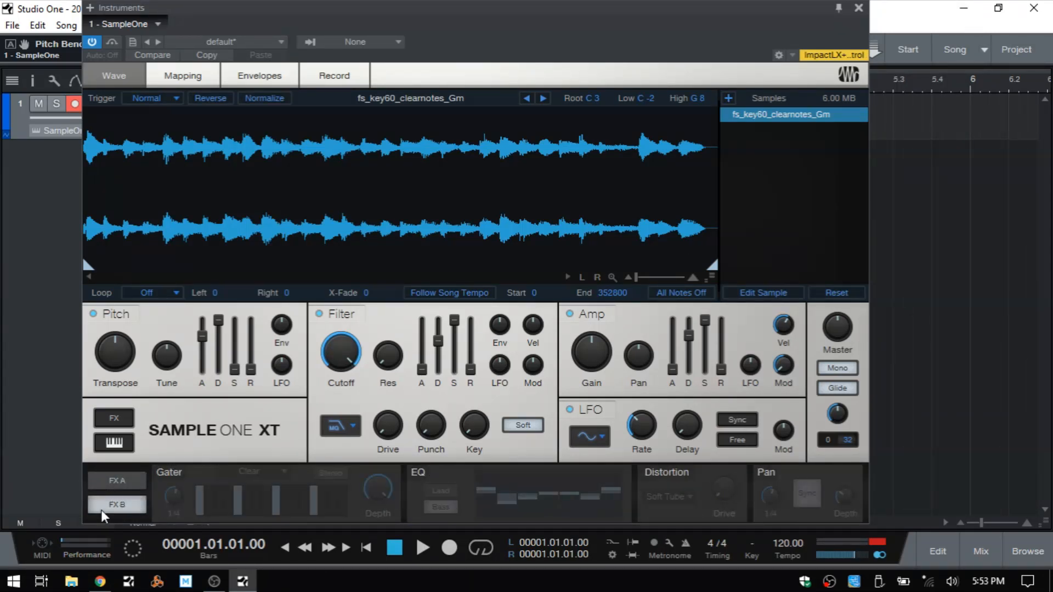
pyautogui.click(114, 482)
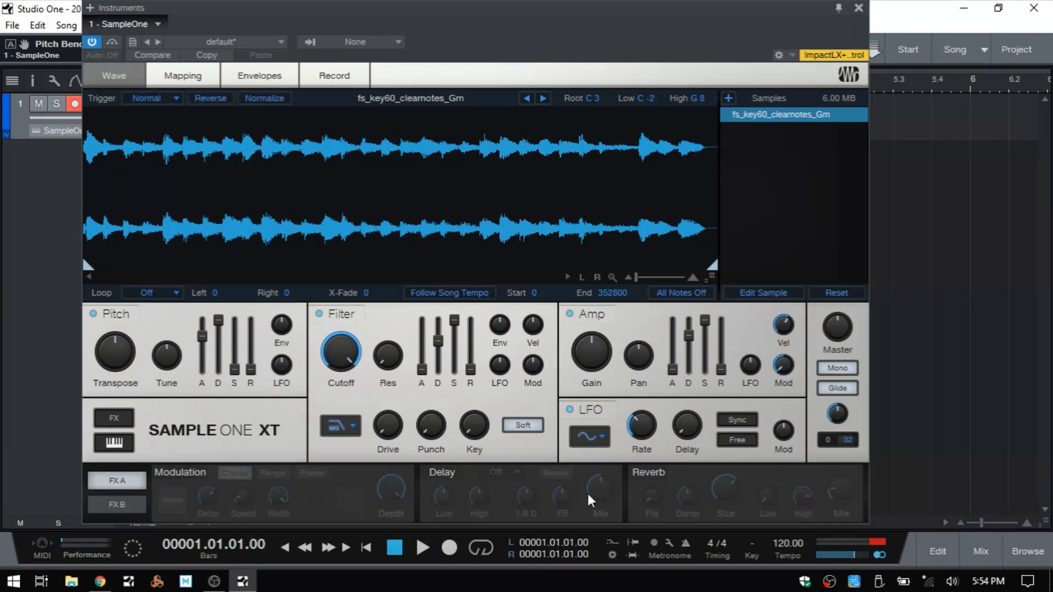
pyautogui.click(117, 505)
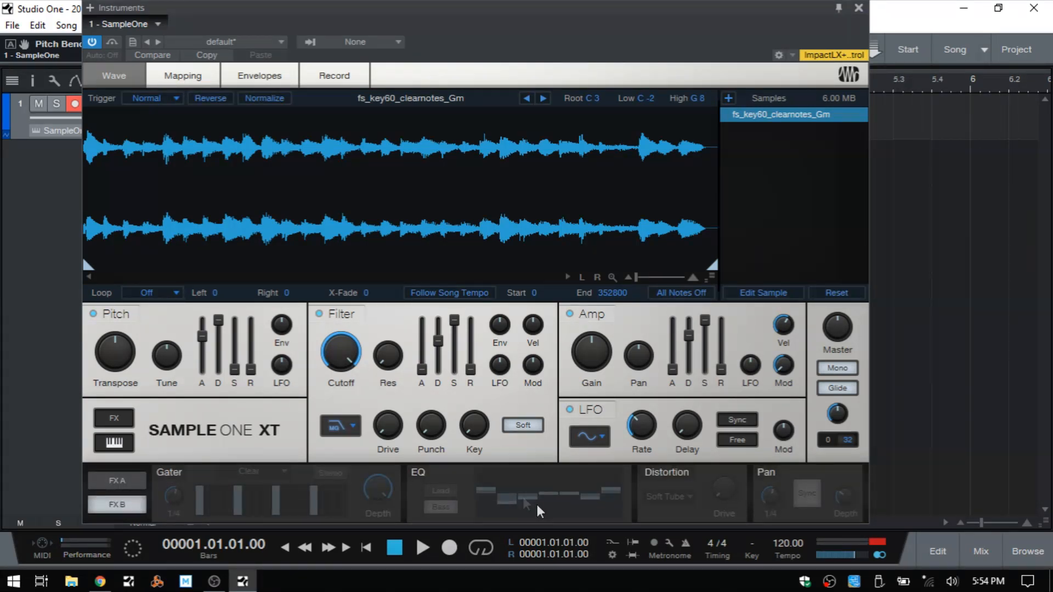